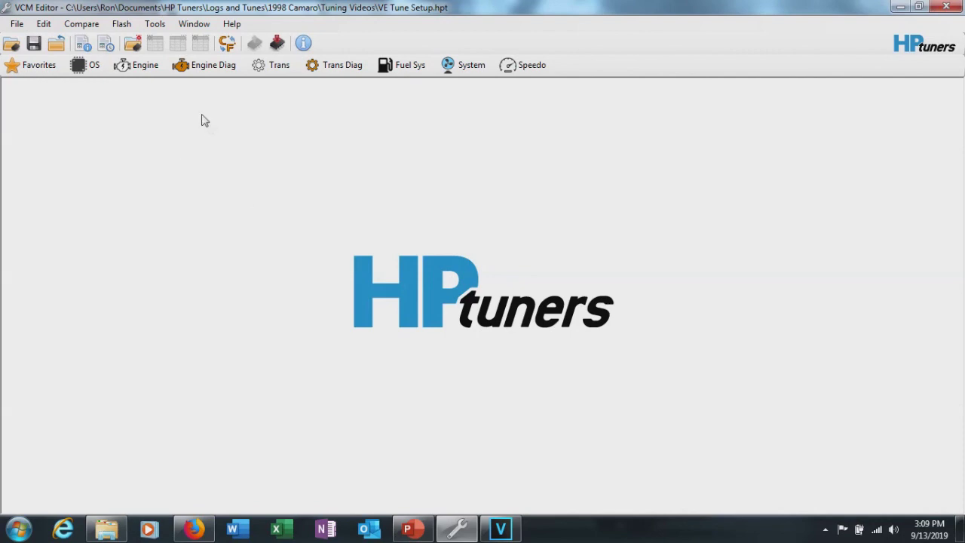
Open Engine Diagnostics, read the MAF Frequency Fail High entry and review the DTC list's error modes
click(210, 68)
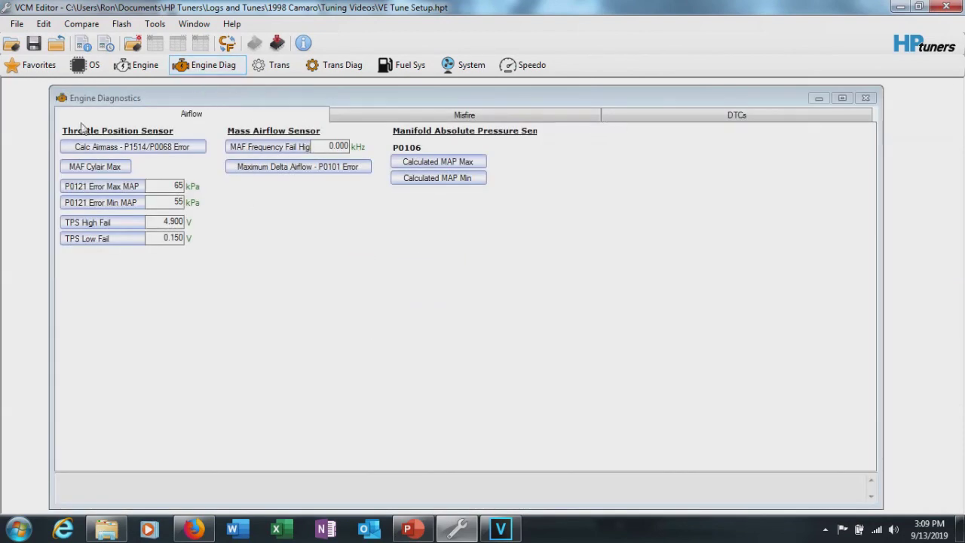
click(279, 146)
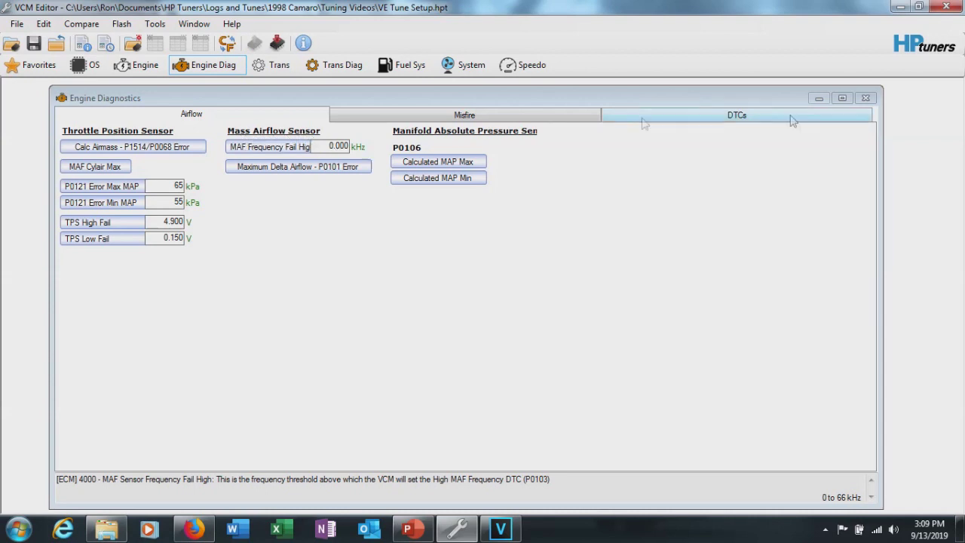
click(760, 118)
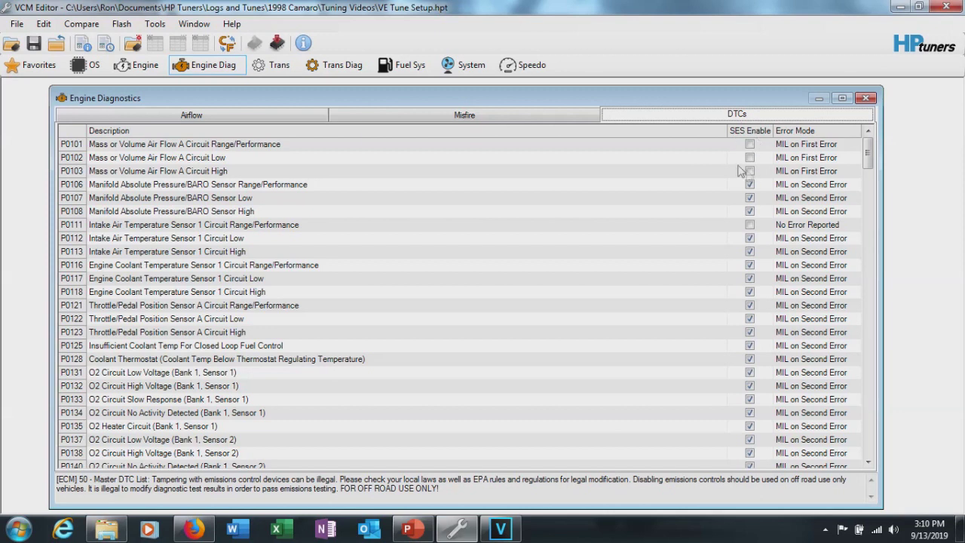
click(866, 99)
In Engine > Fuel, view the Oxygen Sensors settings and the Closed Loop Enable coolant vs IAT table
click(138, 66)
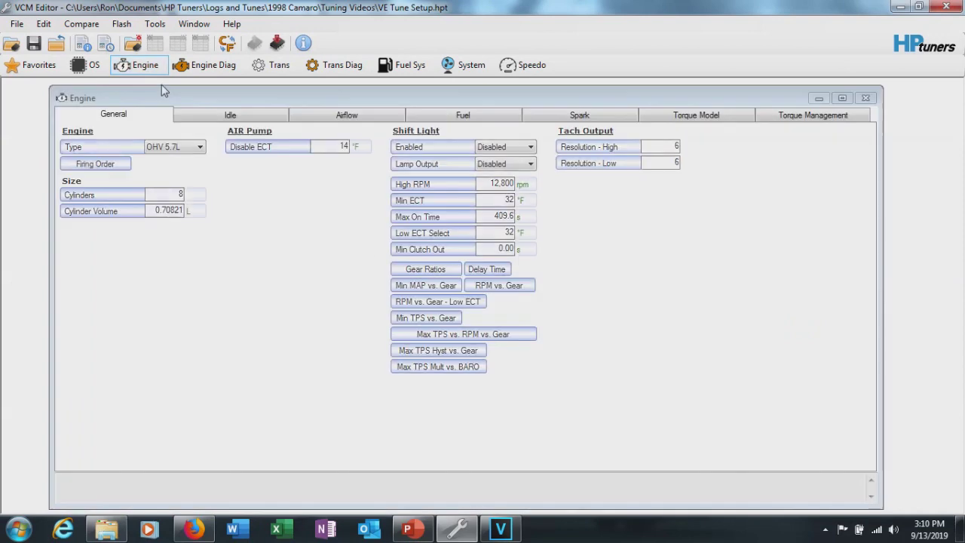
click(464, 116)
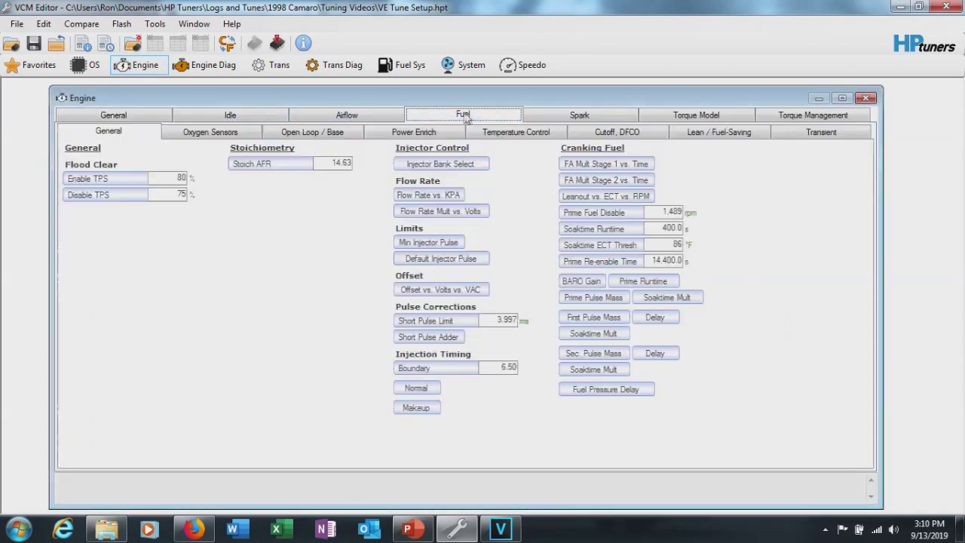
click(202, 135)
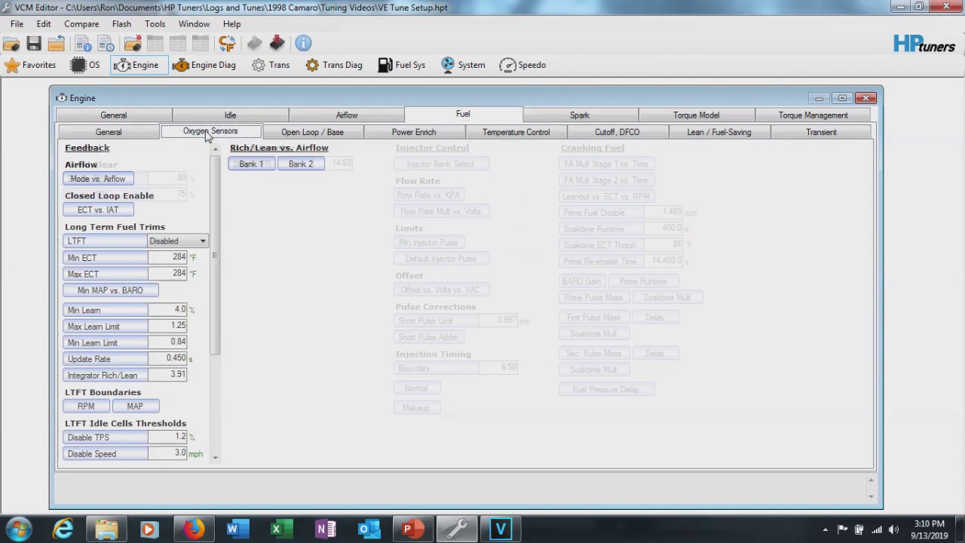
click(98, 213)
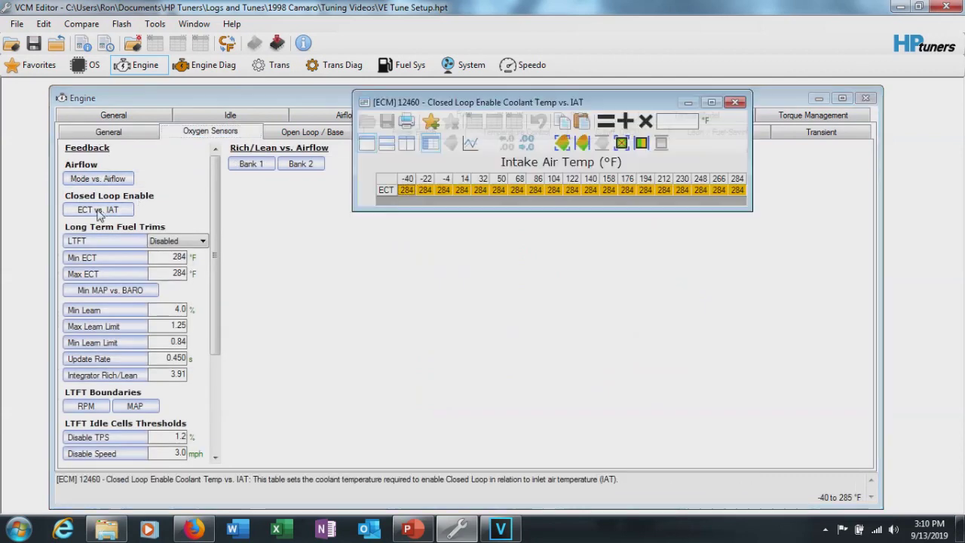
click(735, 103)
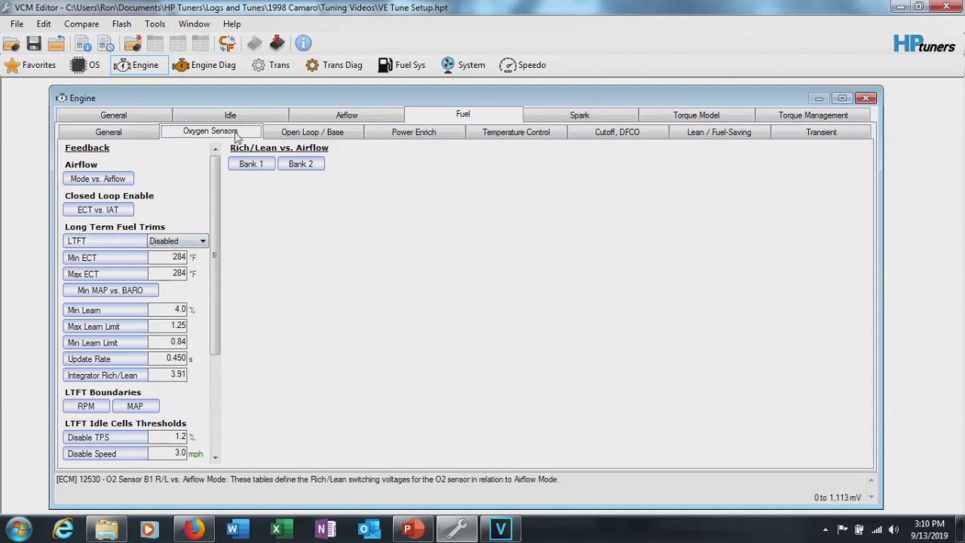
Browse the Open Loop F/A vs coolant table, Temperature Control and Cutoff/DFCO tabs, then close Engine settings
click(318, 134)
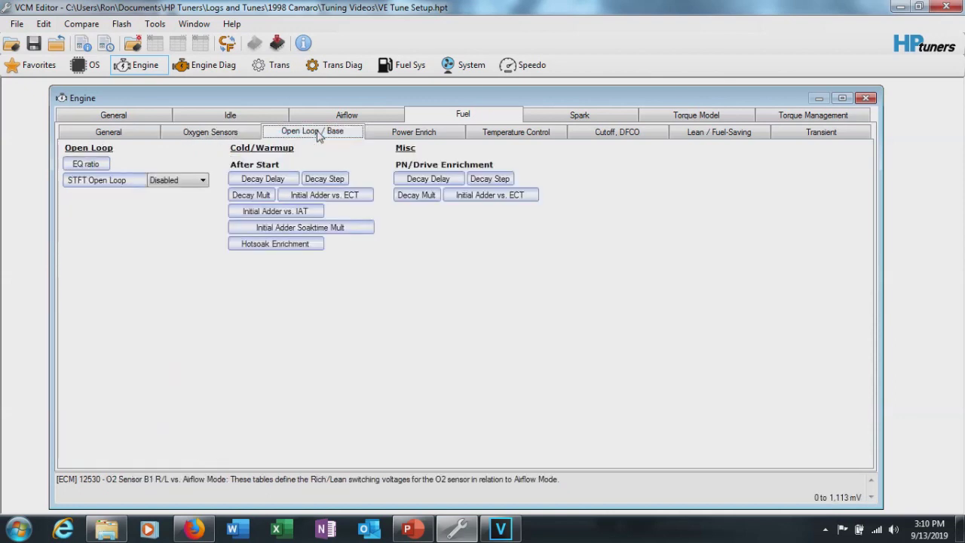
click(86, 164)
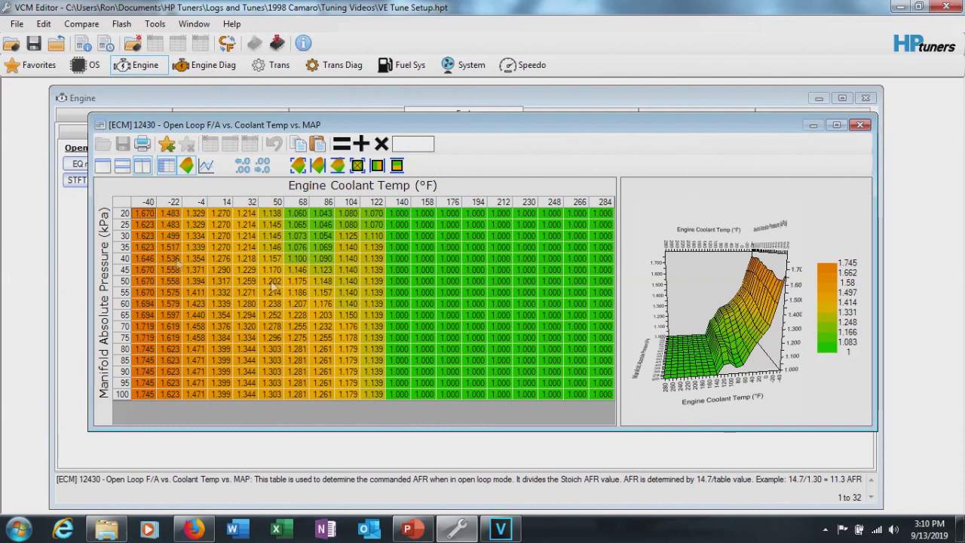
click(860, 124)
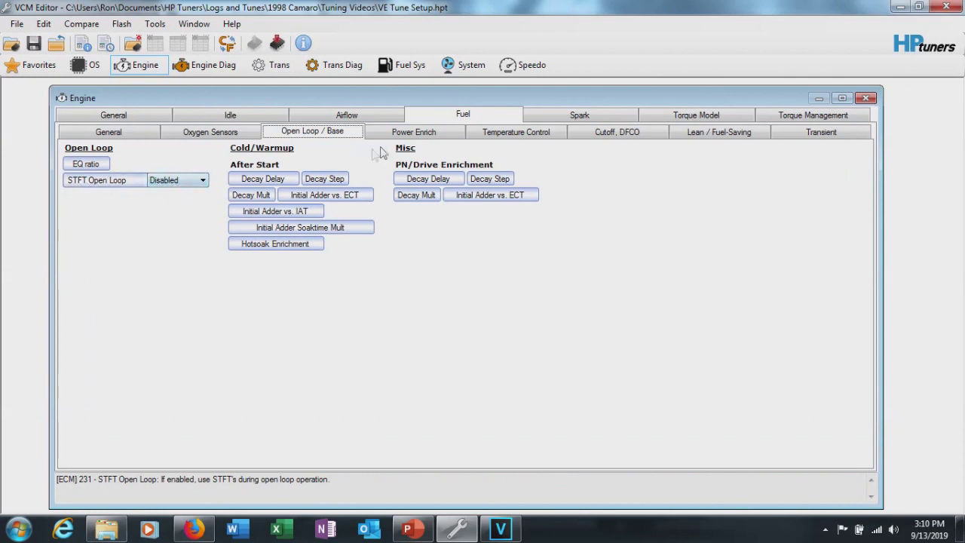
click(517, 132)
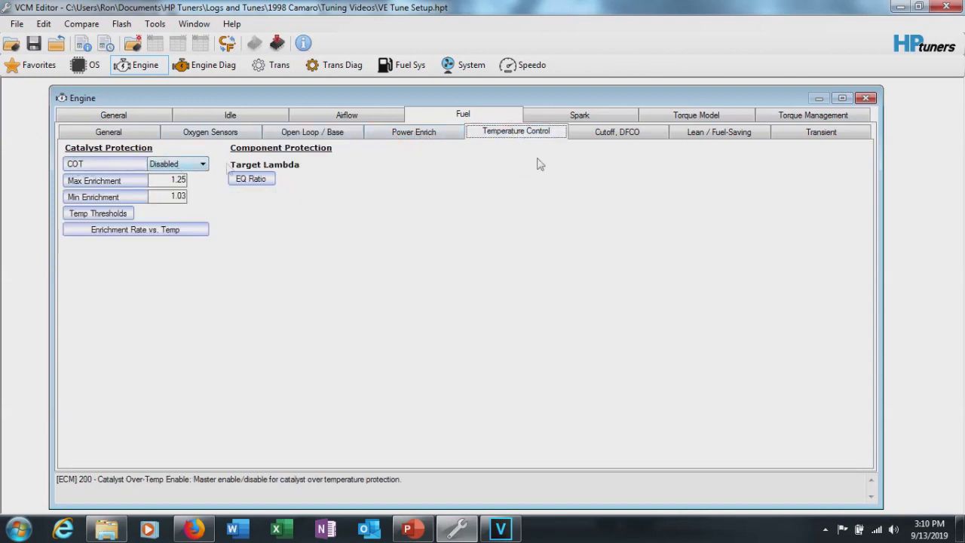
click(631, 134)
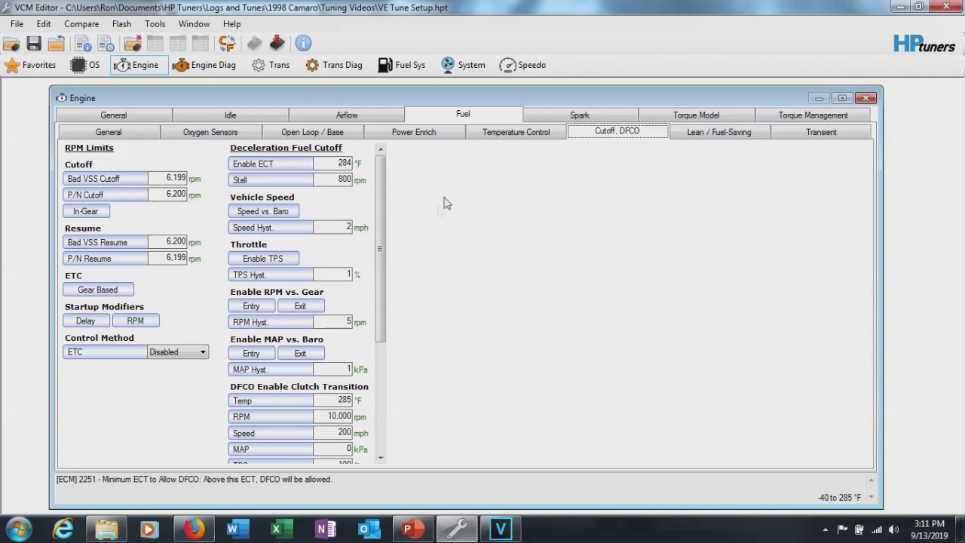
click(873, 99)
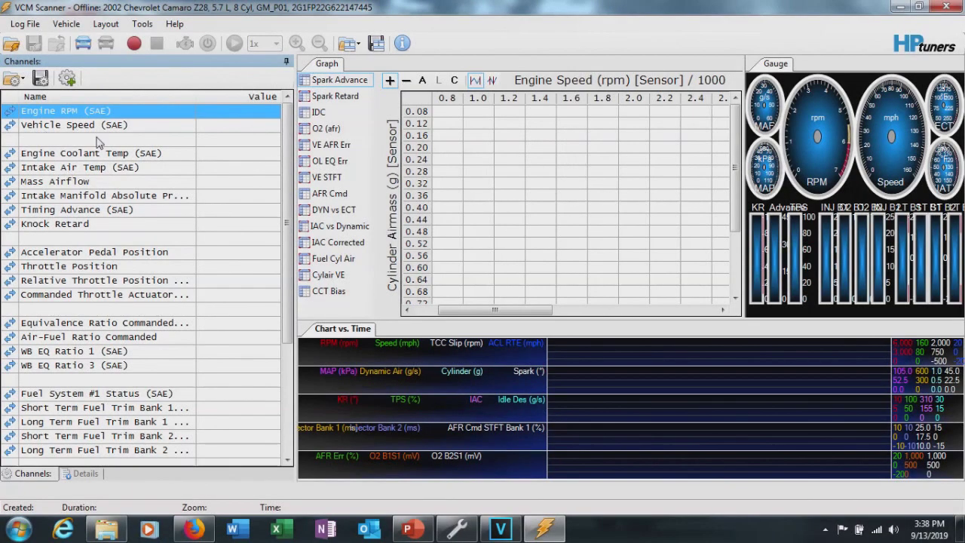
Add the Dynamic Airflow ('dy') and Mass Airflow Sensor frequency ('mass') channels through the Channel Selector
click(68, 80)
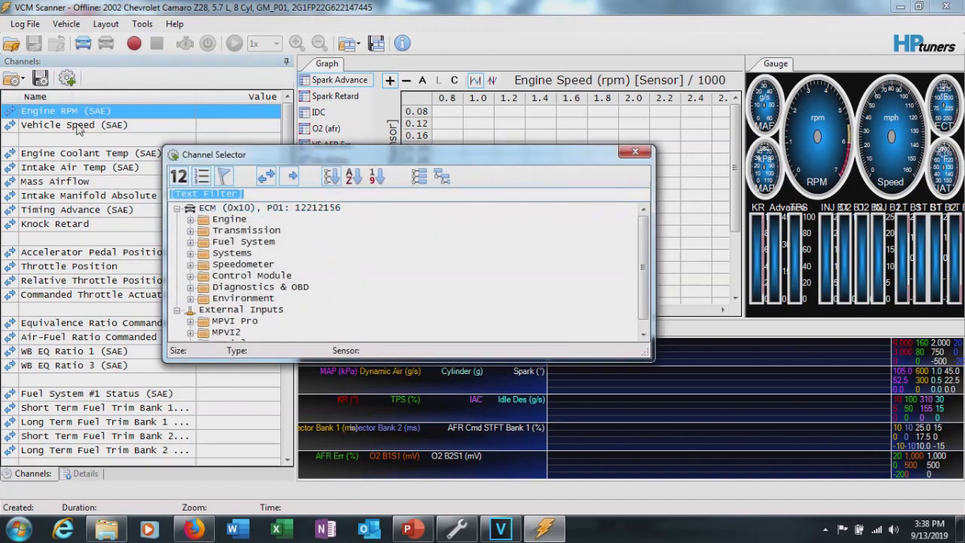
text(dy)
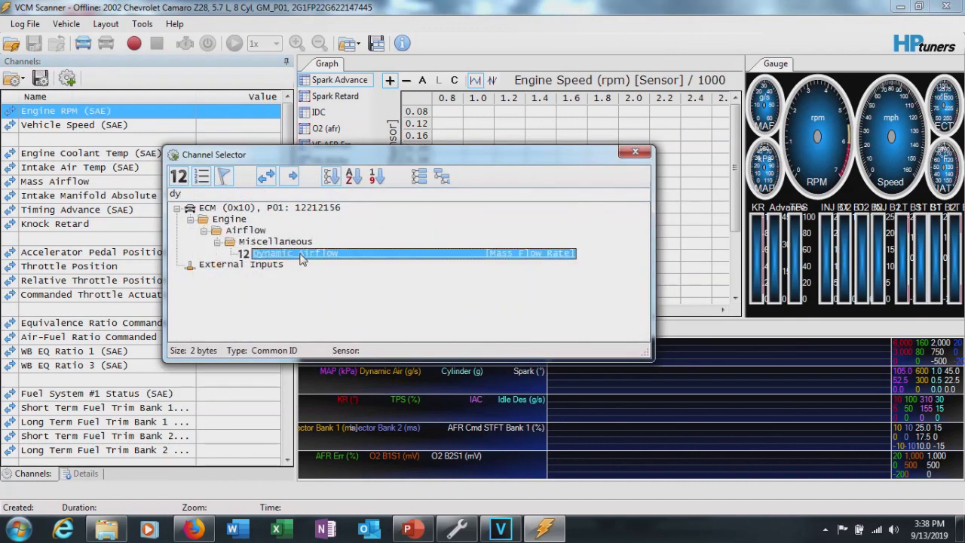
double_click(295, 253)
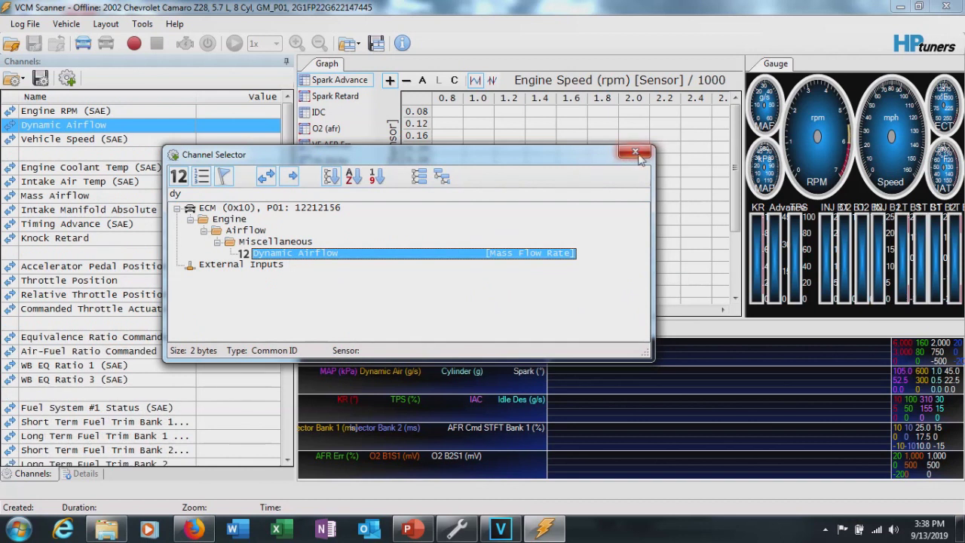
double_click(274, 193)
text(mass)
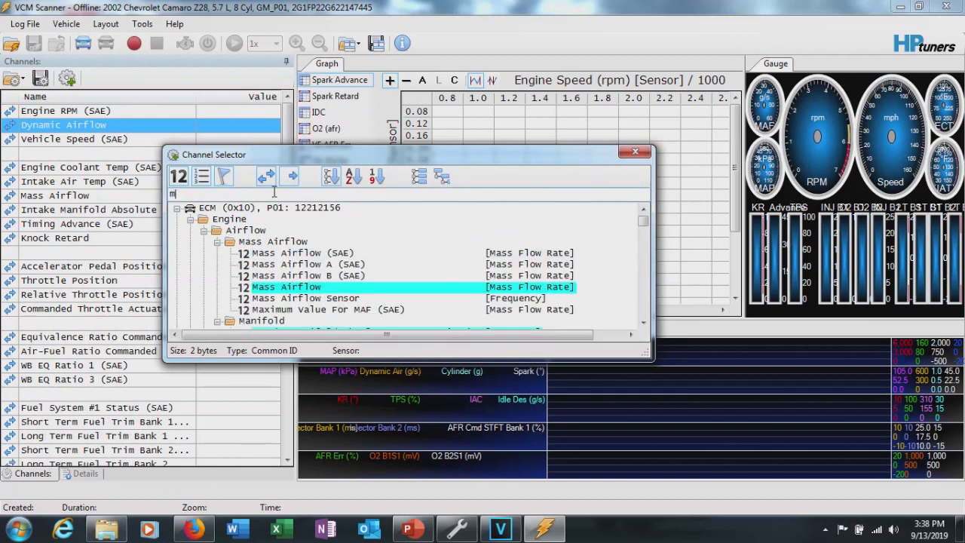
click(315, 300)
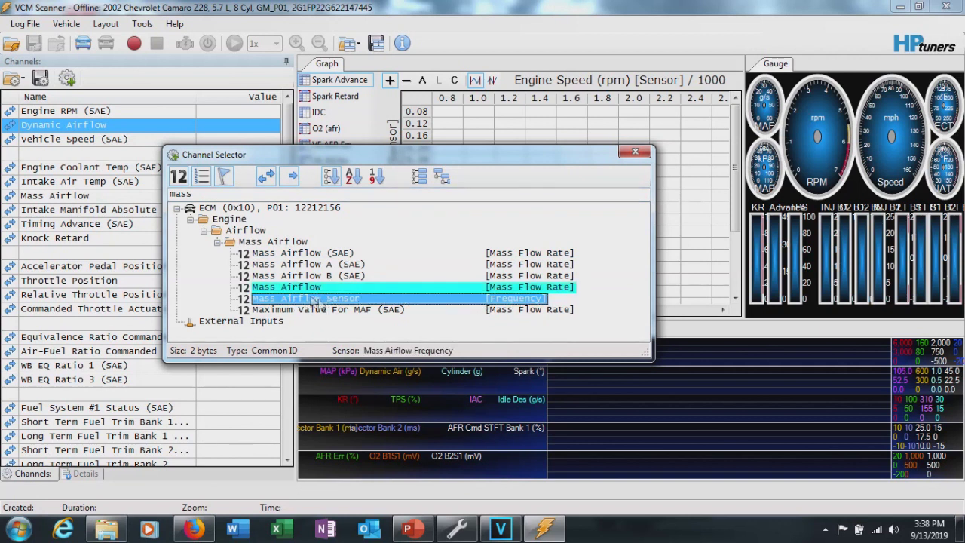
double_click(319, 301)
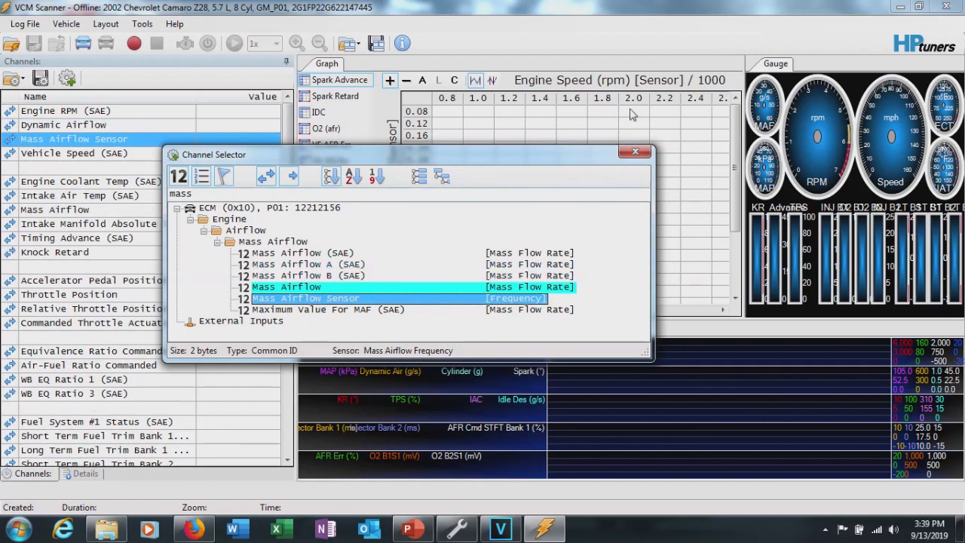
click(636, 155)
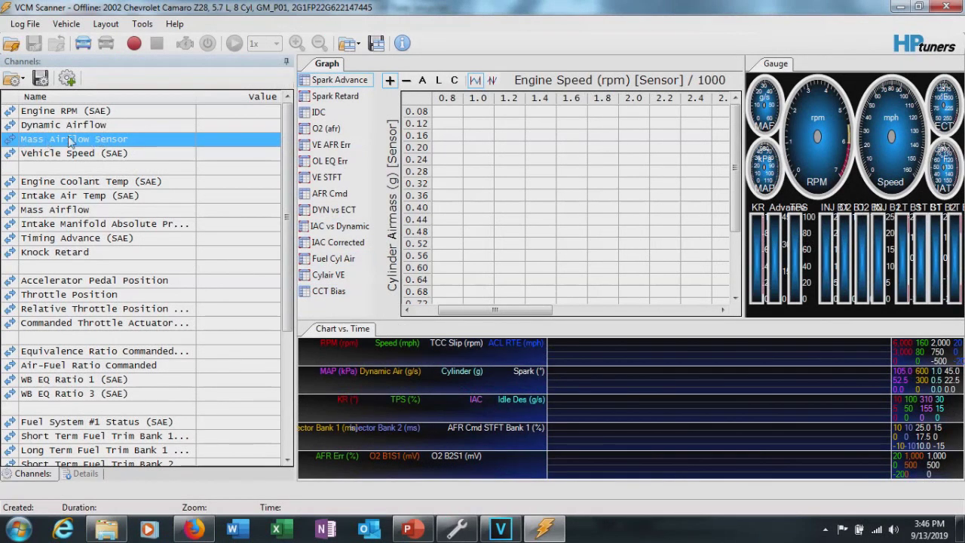
right_click(325, 292)
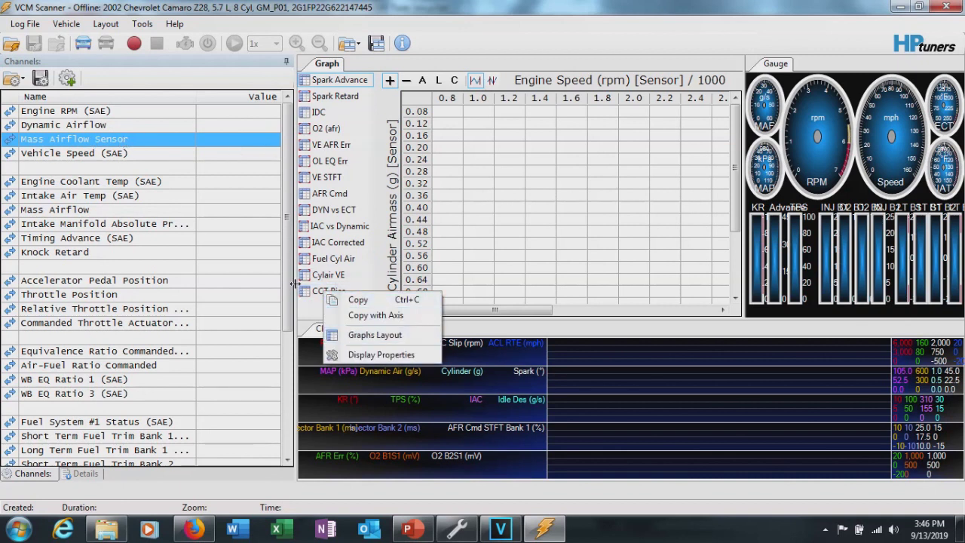
In the Graph Display Layout Editor, add a new graph table named MAF Dynamic
click(375, 336)
click(169, 62)
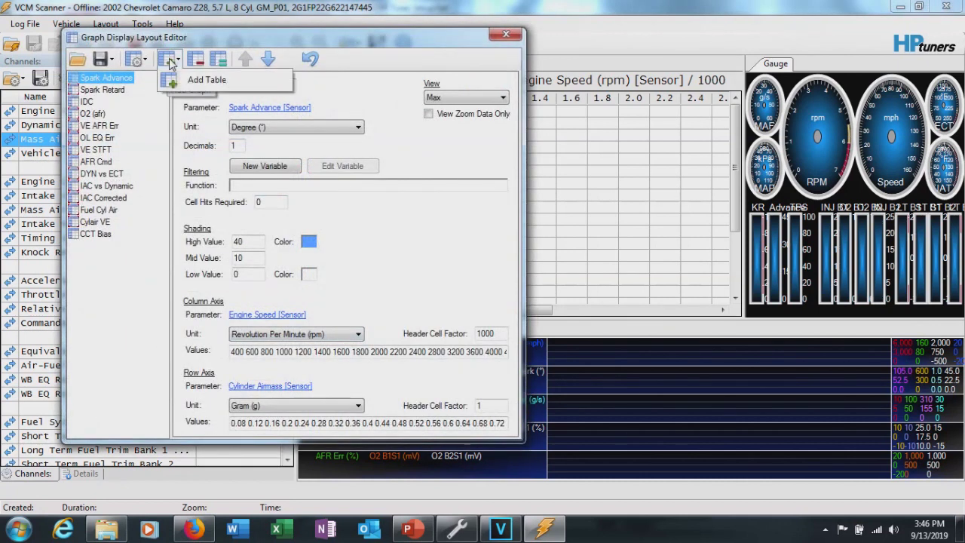
click(204, 79)
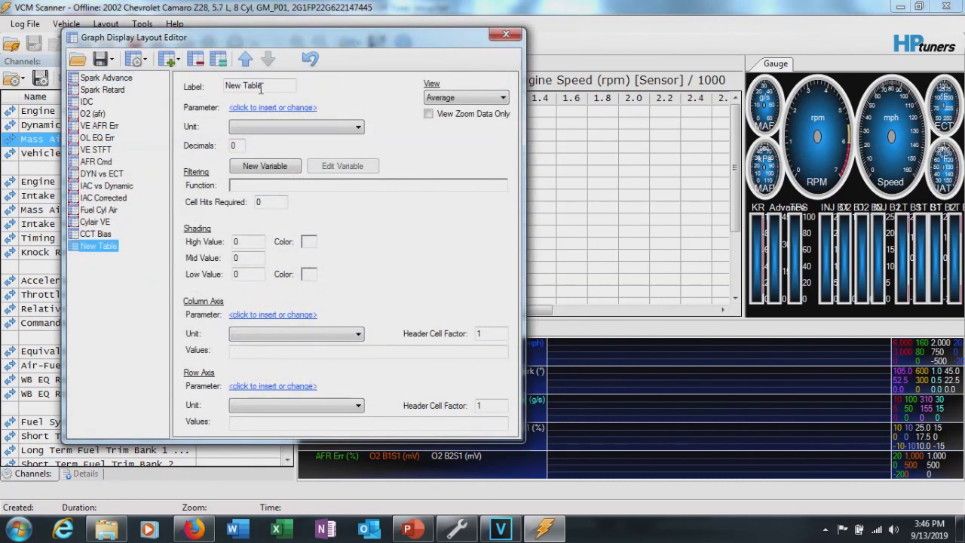
drag(261, 87, 223, 96)
text(MAF Dynamic)
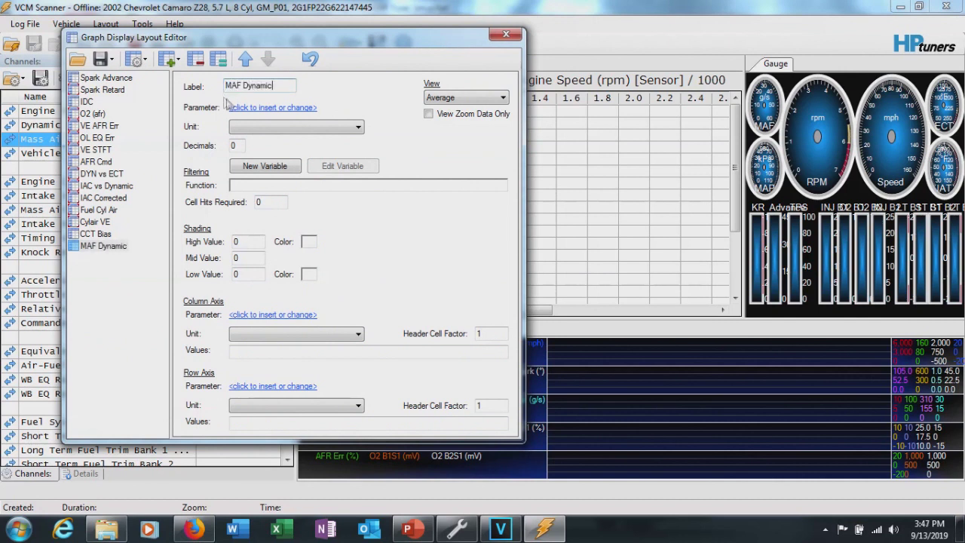
Set the graph's parameter to Dynamic Airflow and require 50 cell hits
click(255, 110)
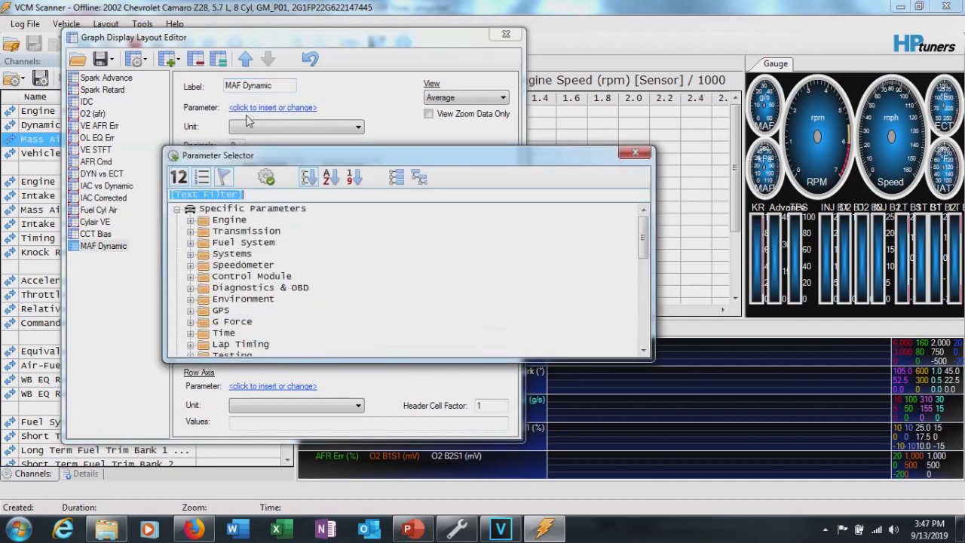
text(dy)
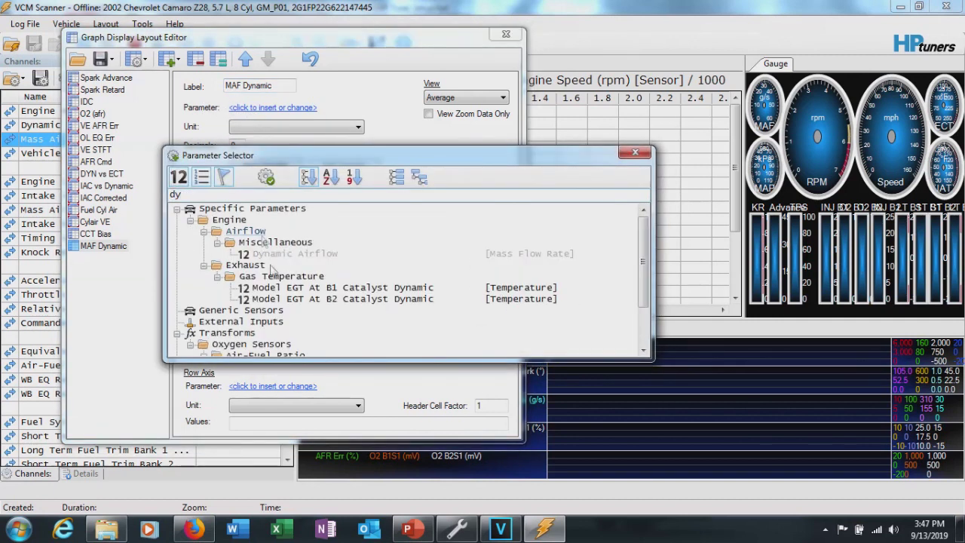
double_click(281, 255)
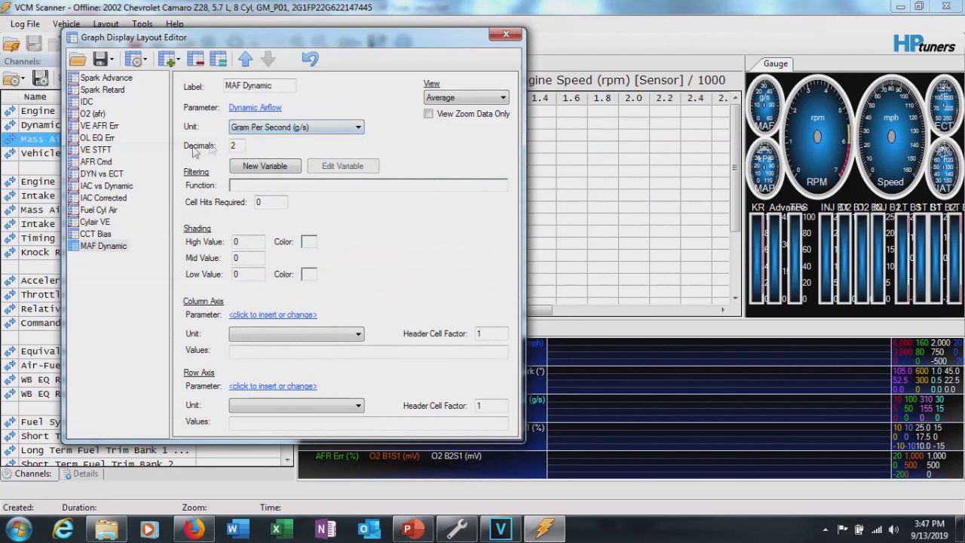
double_click(272, 202)
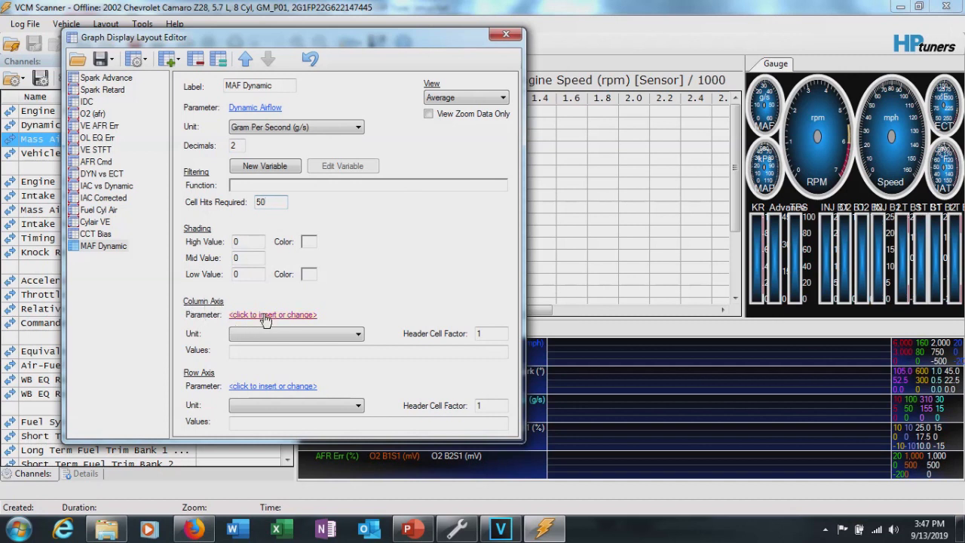
Set the column axis parameter to Mass Airflow Frequency [Sensor]
click(254, 316)
text(m)
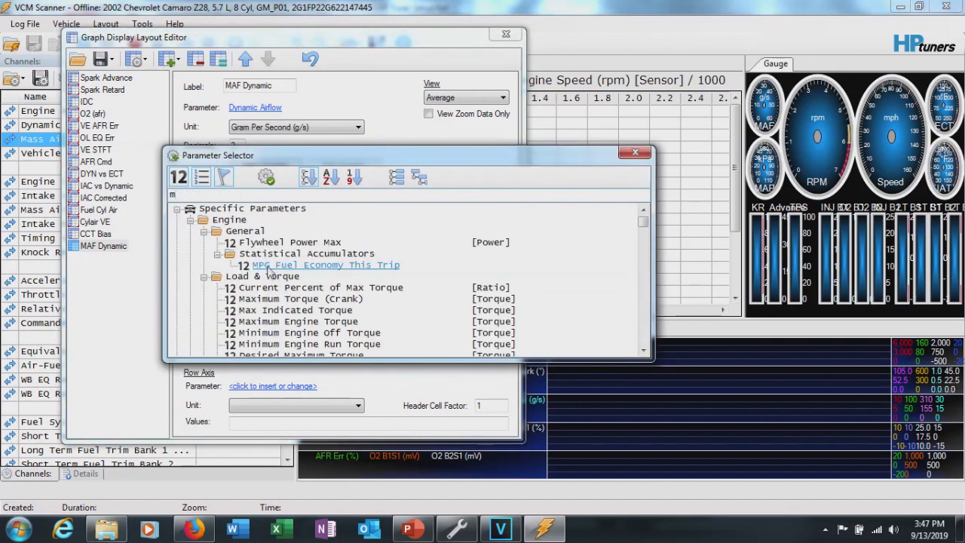
text(ass)
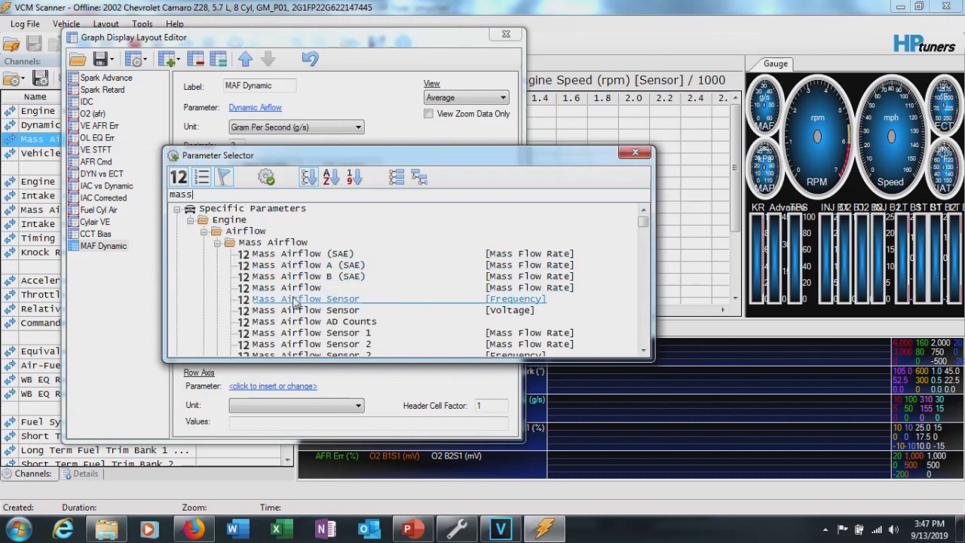
click(313, 300)
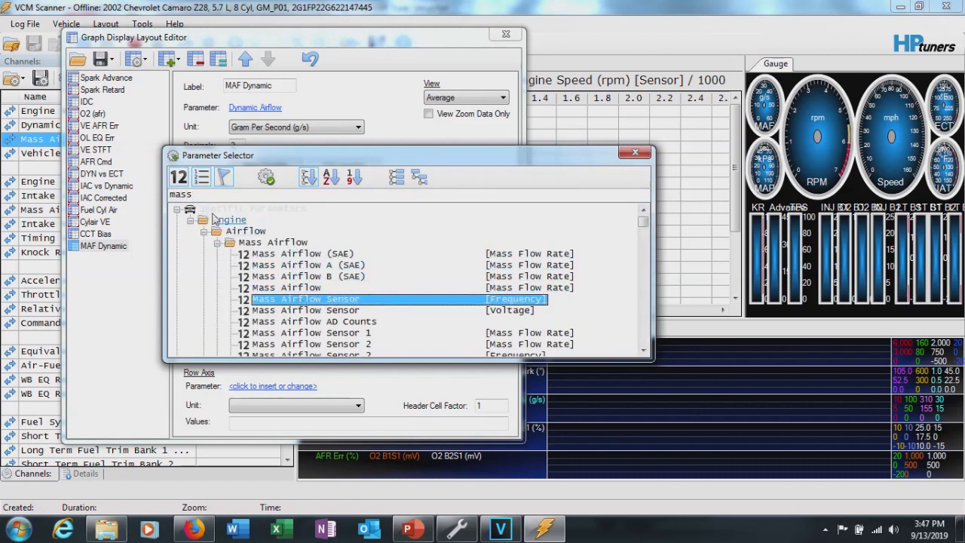
double_click(321, 300)
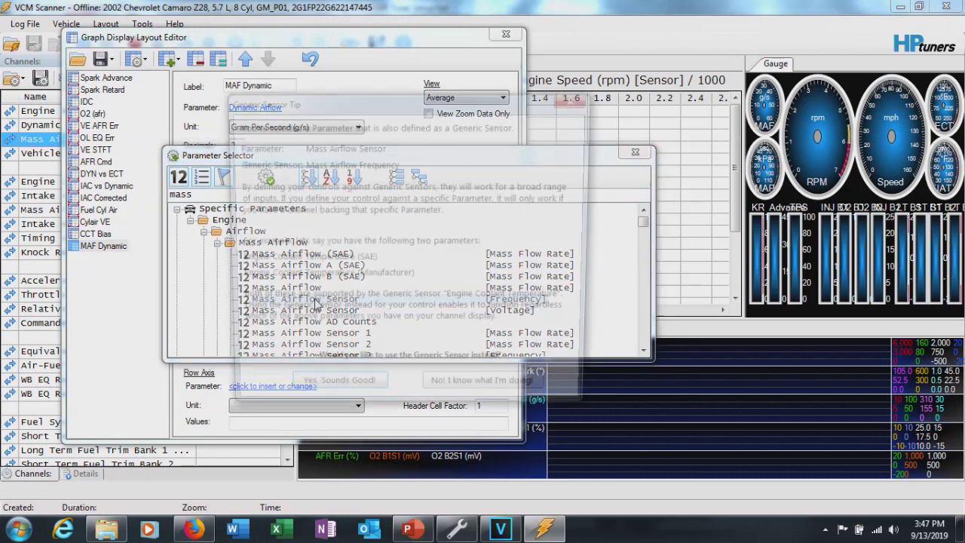
click(335, 393)
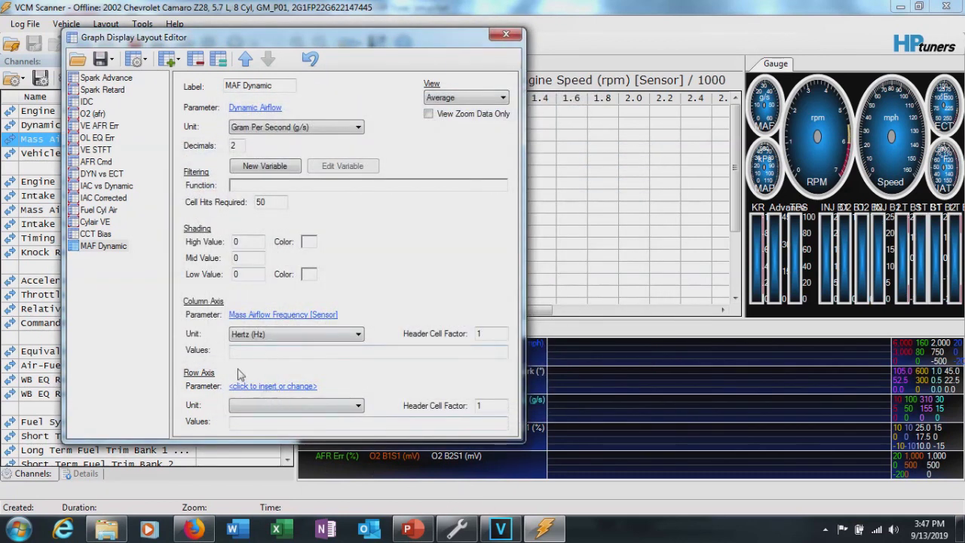
click(456, 529)
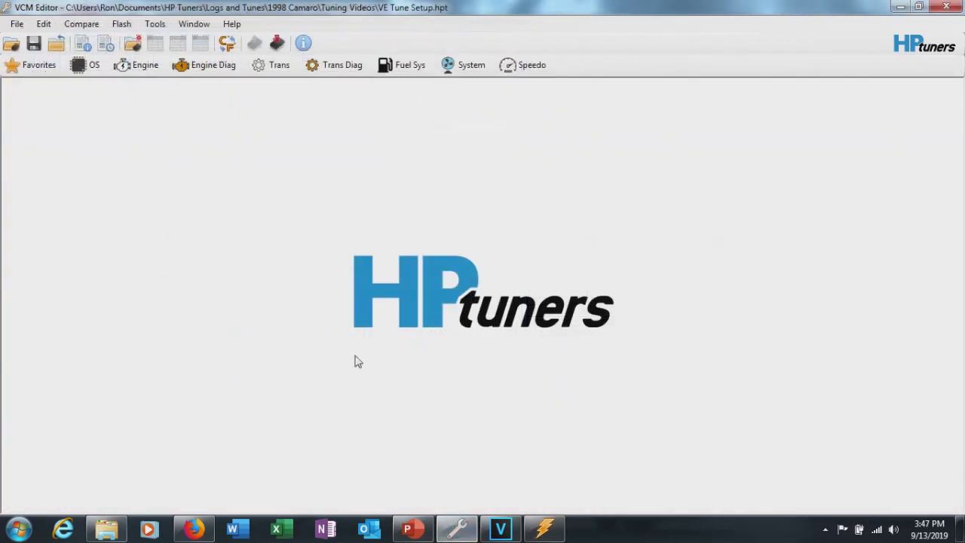
Open Engine > Airflow > MAF Airflow vs. Output Frequency and copy its column axis labels
click(138, 65)
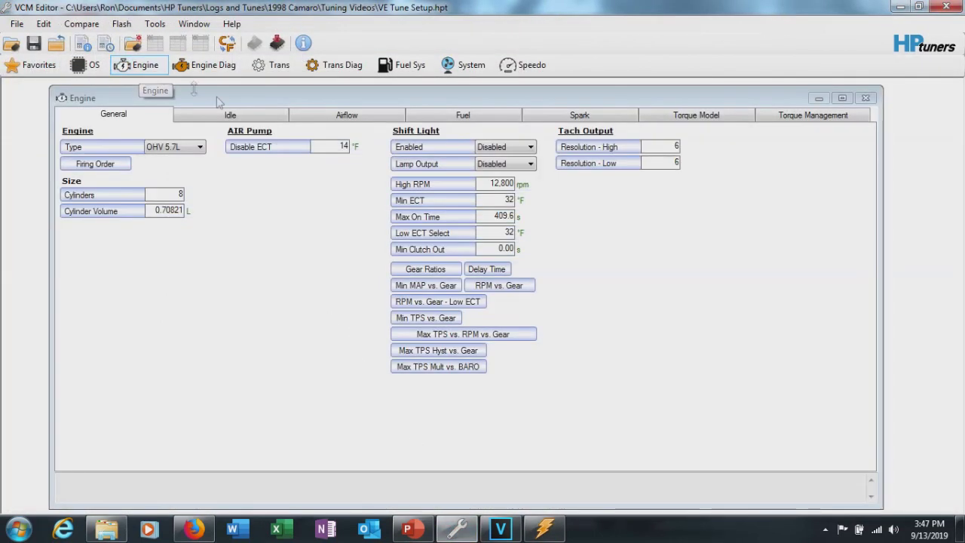
click(333, 119)
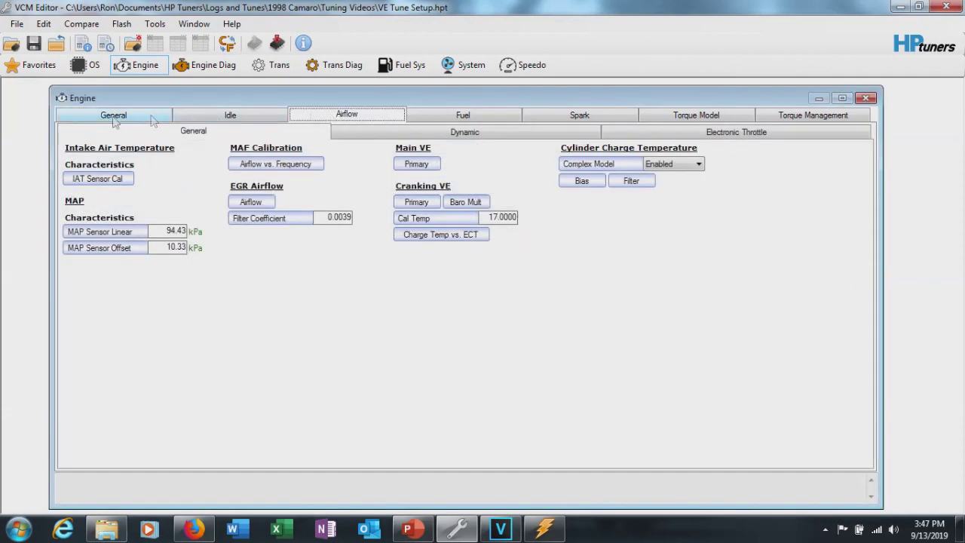
click(279, 167)
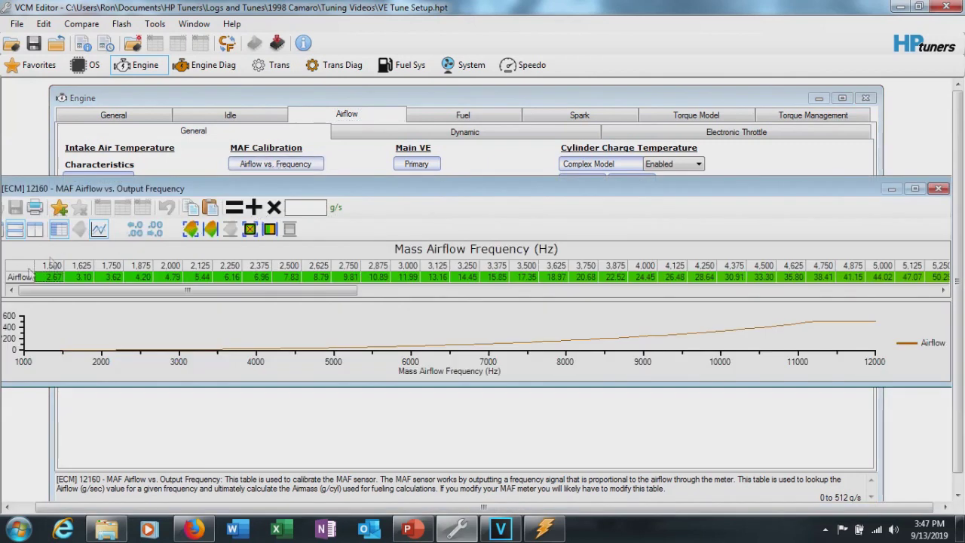
right_click(18, 272)
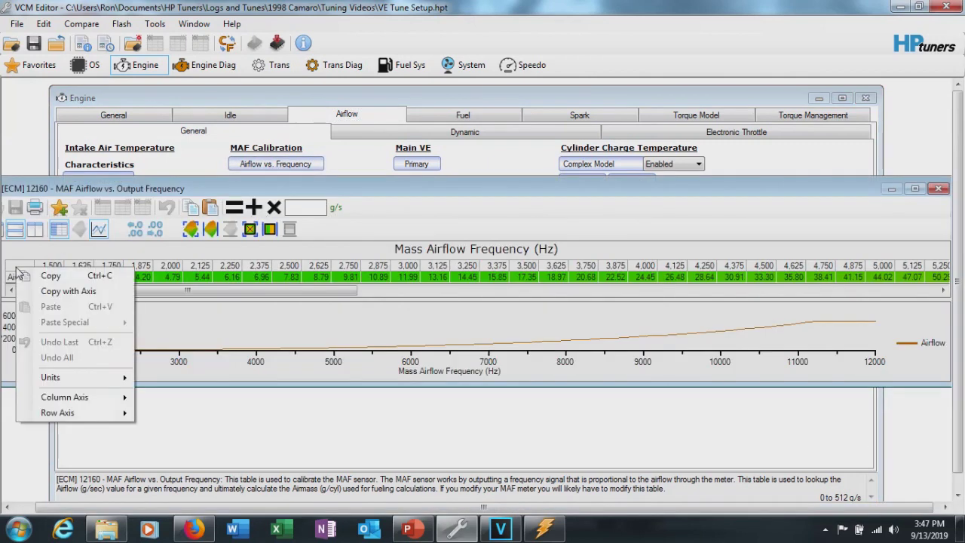
mouse_move(76, 398)
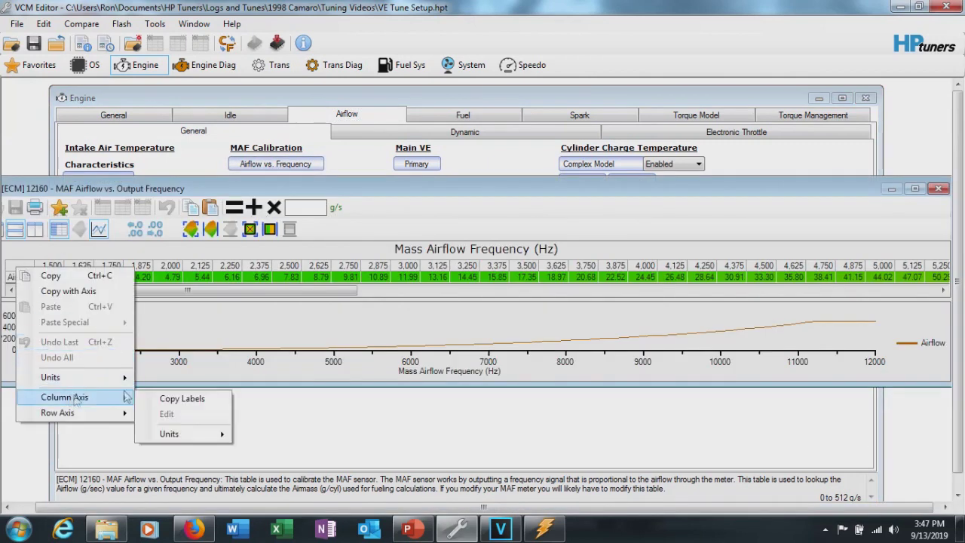
click(172, 398)
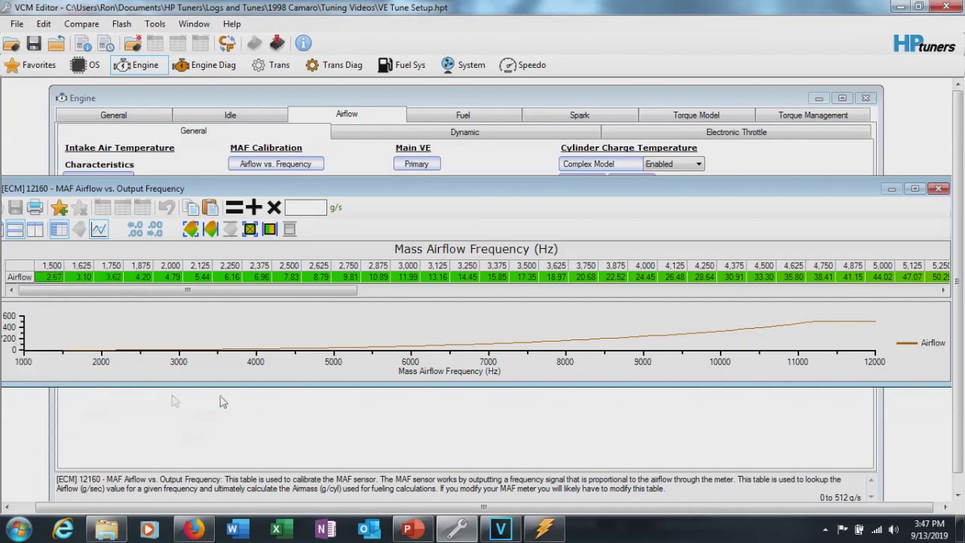
click(543, 529)
Paste the copied frequency breakpoints into the MAF Dynamic graph's Column Axis Values
right_click(282, 350)
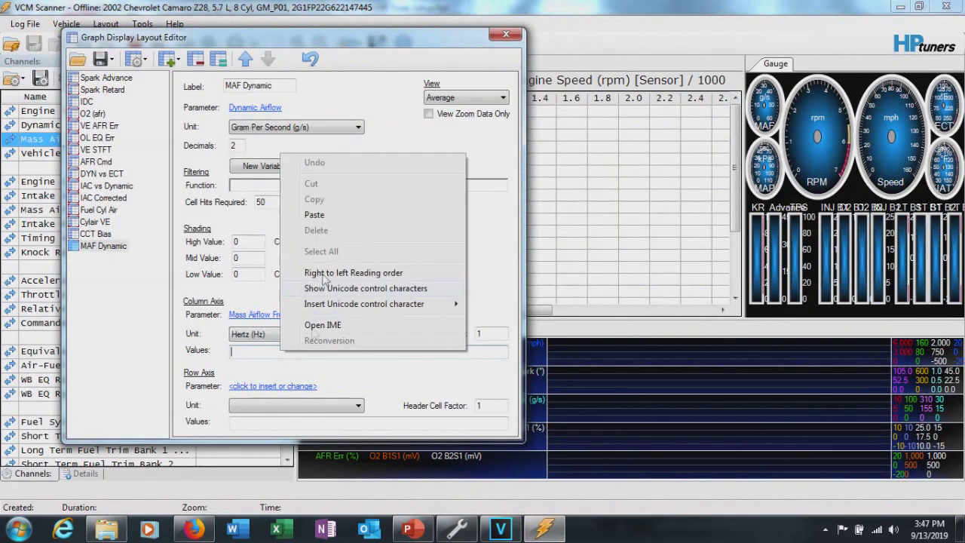
click(317, 216)
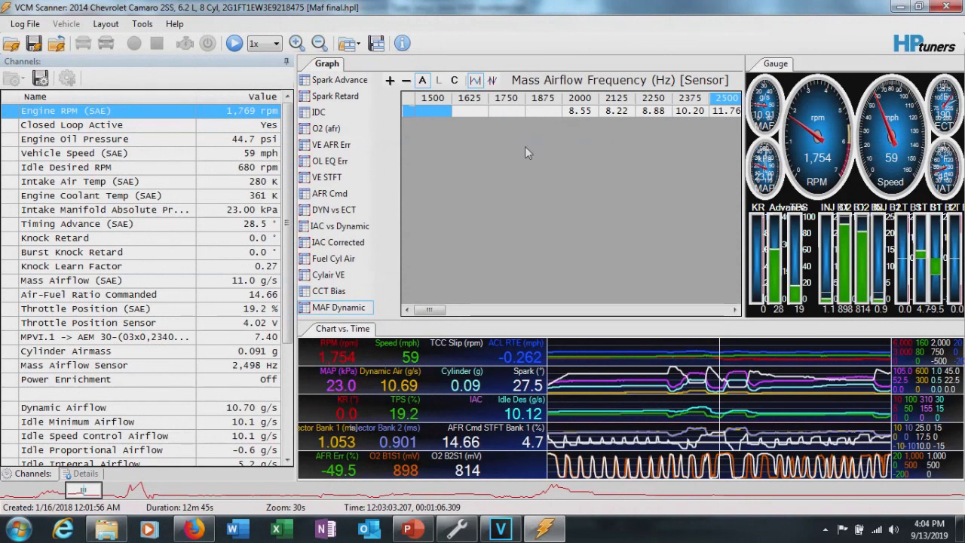
Select and copy the logged Dynamic Airflow averages from the 2000 Hz cell through 9000 Hz
drag(426, 315, 442, 315)
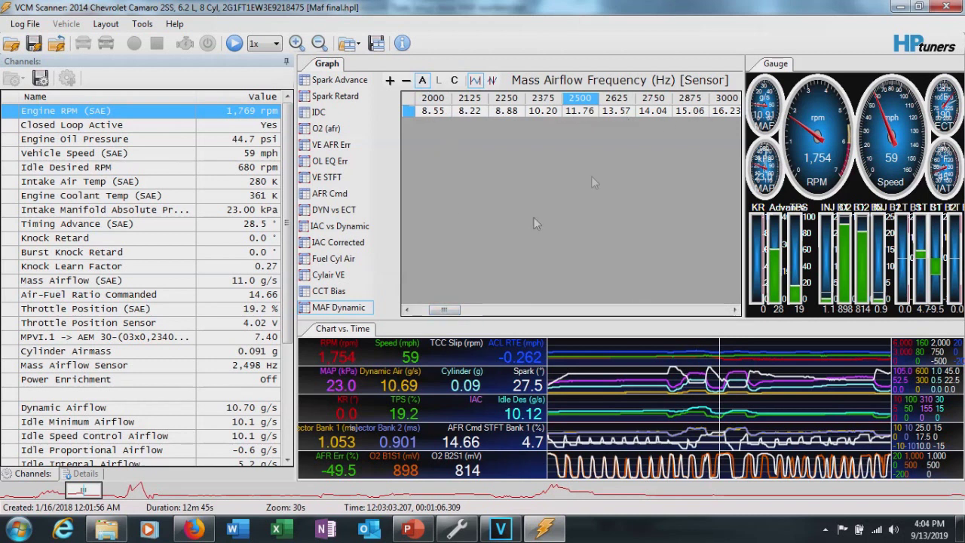
drag(442, 310, 436, 310)
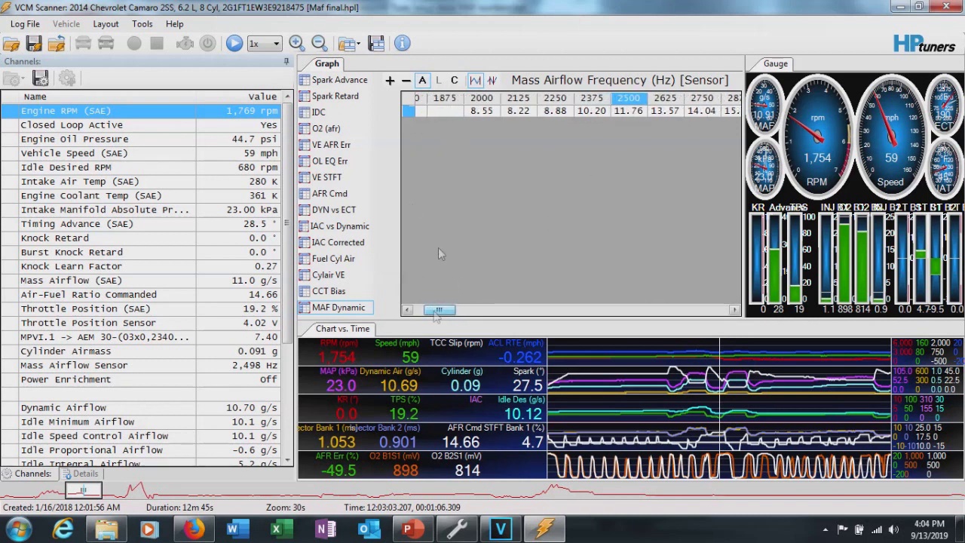
click(481, 113)
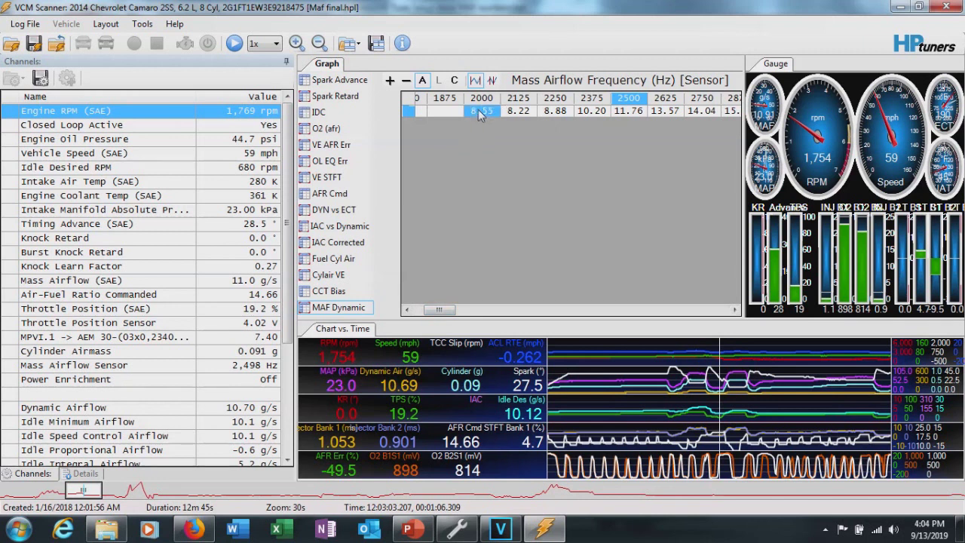
drag(440, 310, 637, 311)
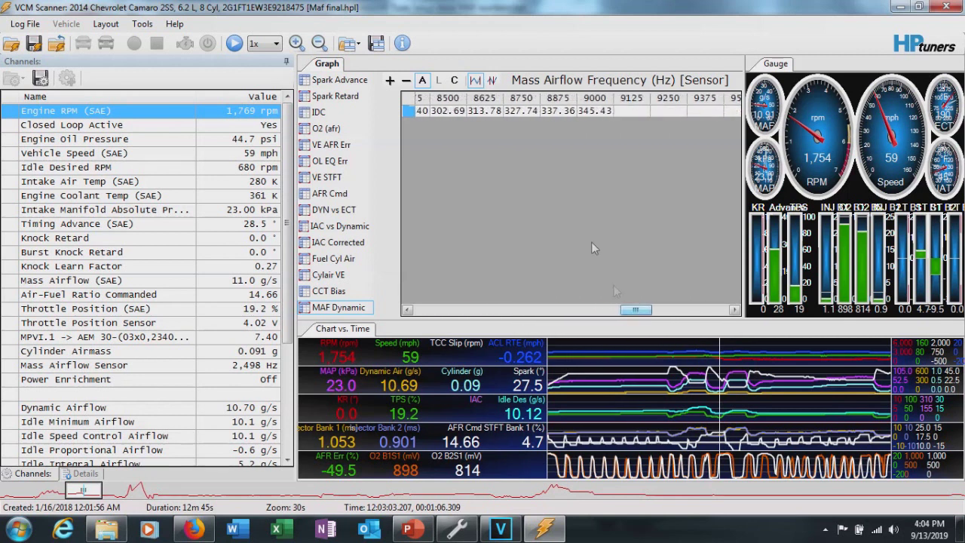
shift+click(600, 111)
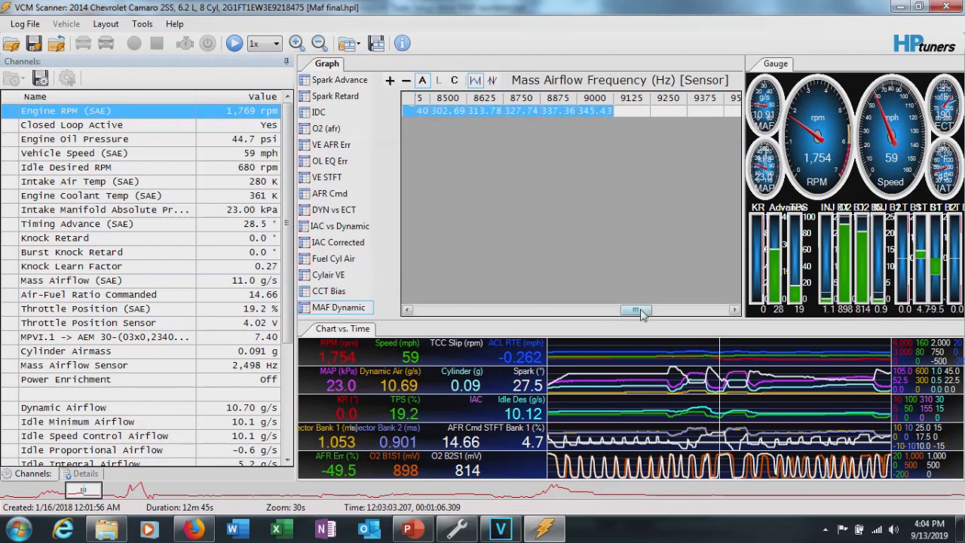
drag(635, 310, 437, 317)
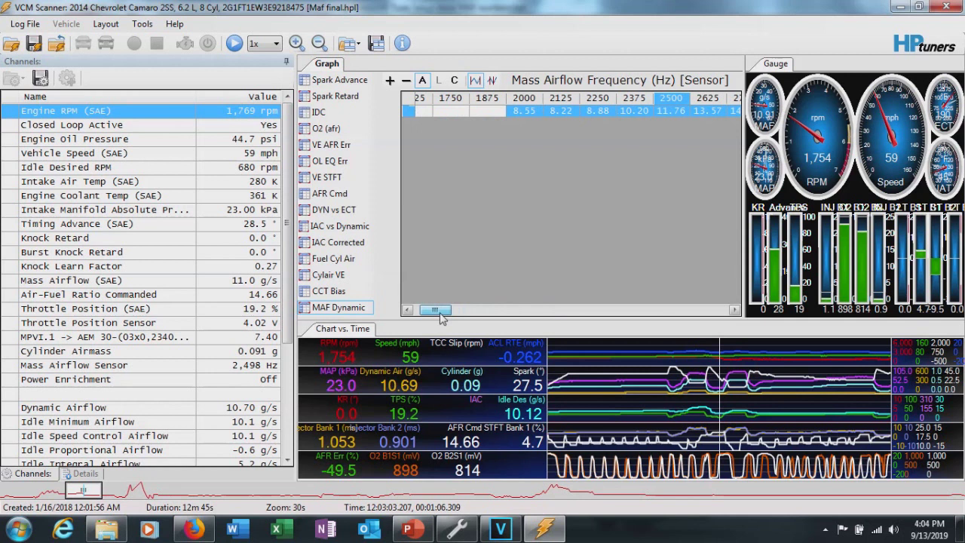
right_click(520, 113)
click(531, 118)
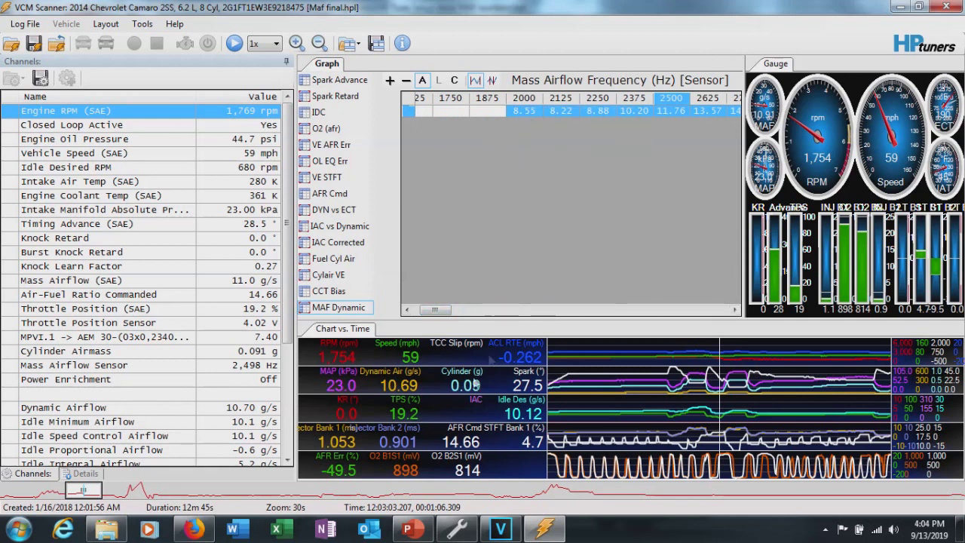
Paste the copied airflow values into the MAF Airflow vs. Output Frequency table starting at 2,000 Hz
click(456, 530)
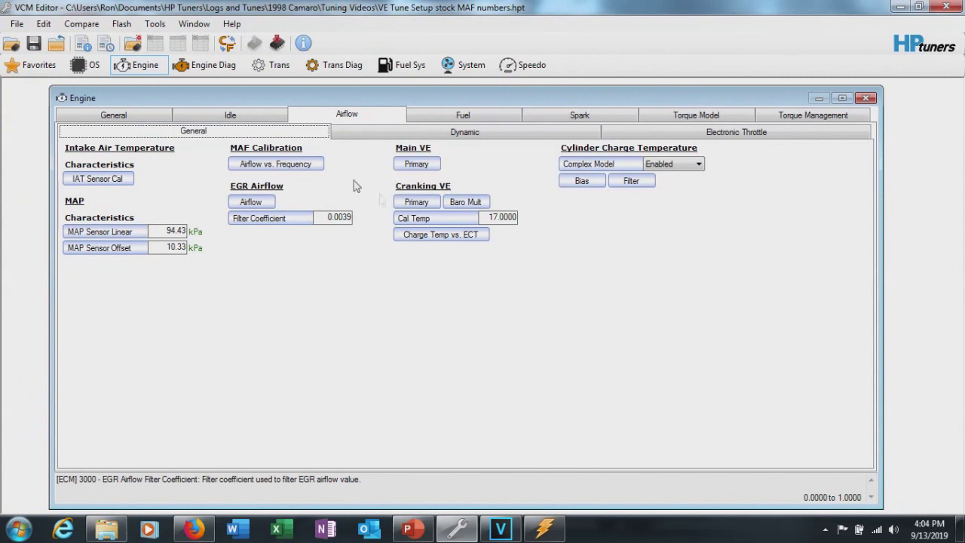
click(268, 165)
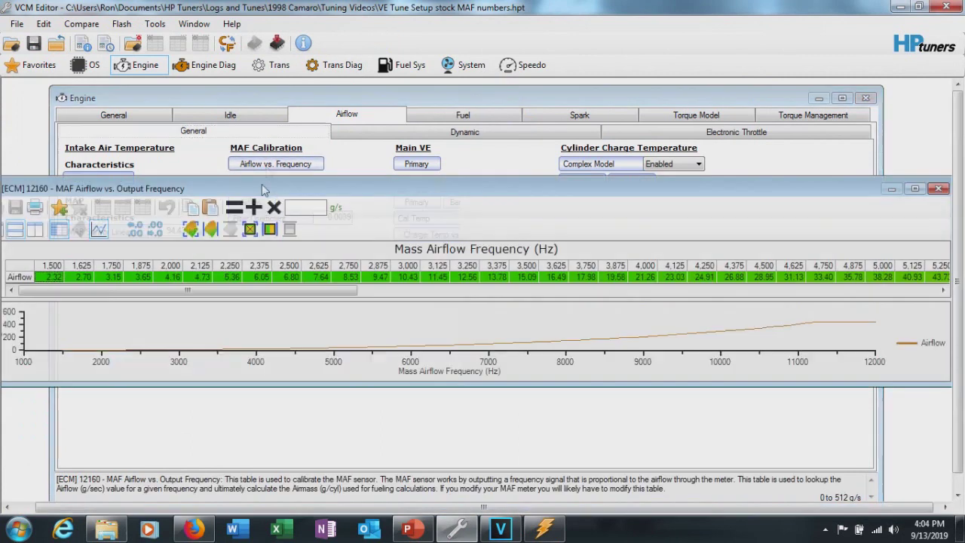
click(170, 278)
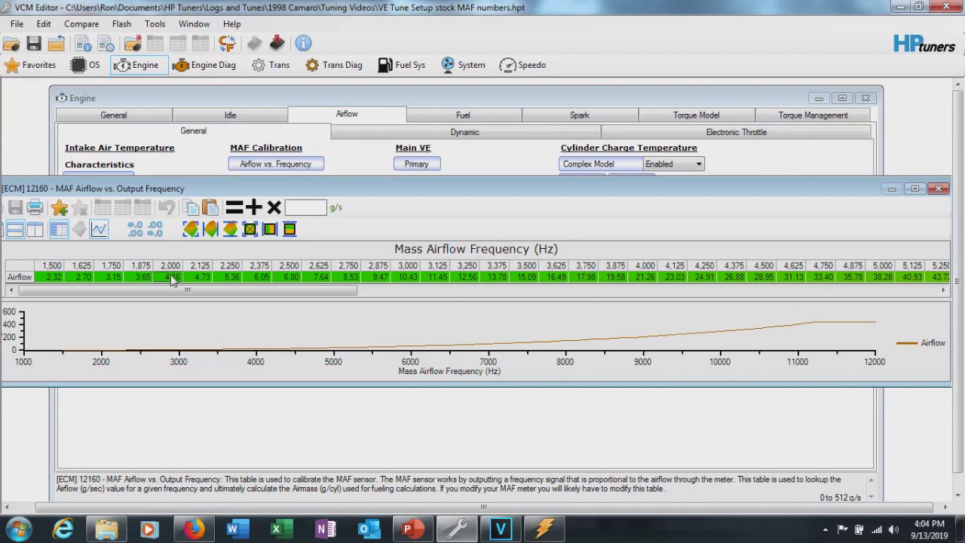
right_click(172, 279)
click(211, 315)
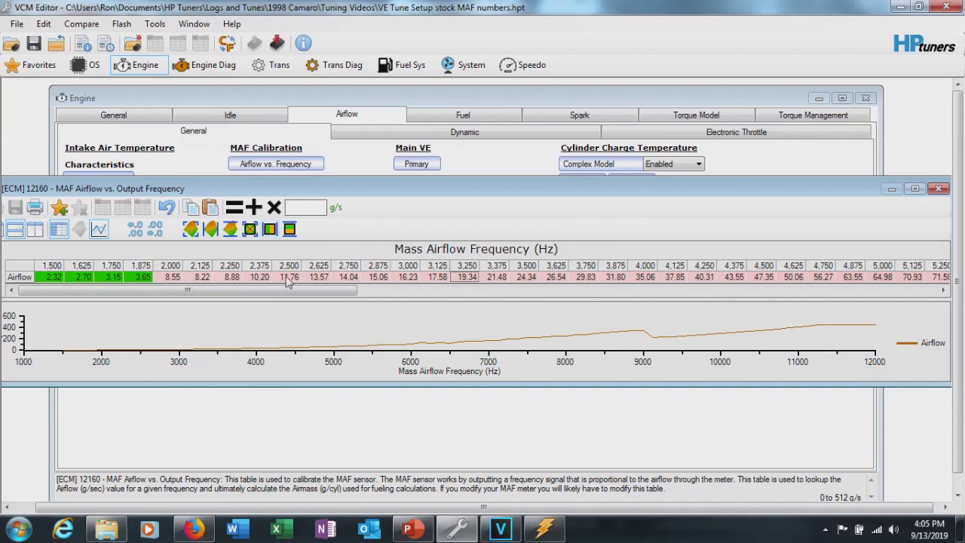
Undo the paste, switch airflow to lb/h, and repaste the logged values from 2,000 Hz
click(169, 207)
click(334, 212)
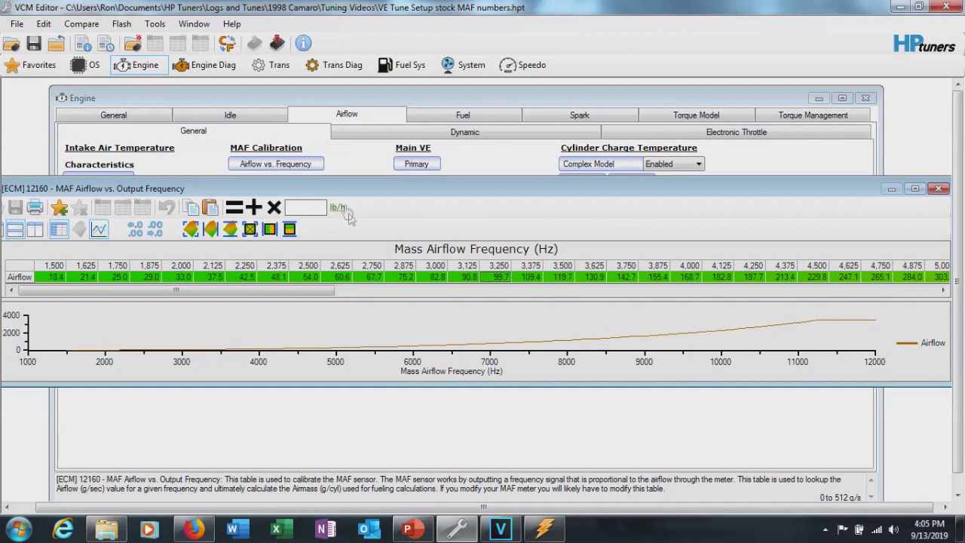
click(185, 272)
right_click(184, 269)
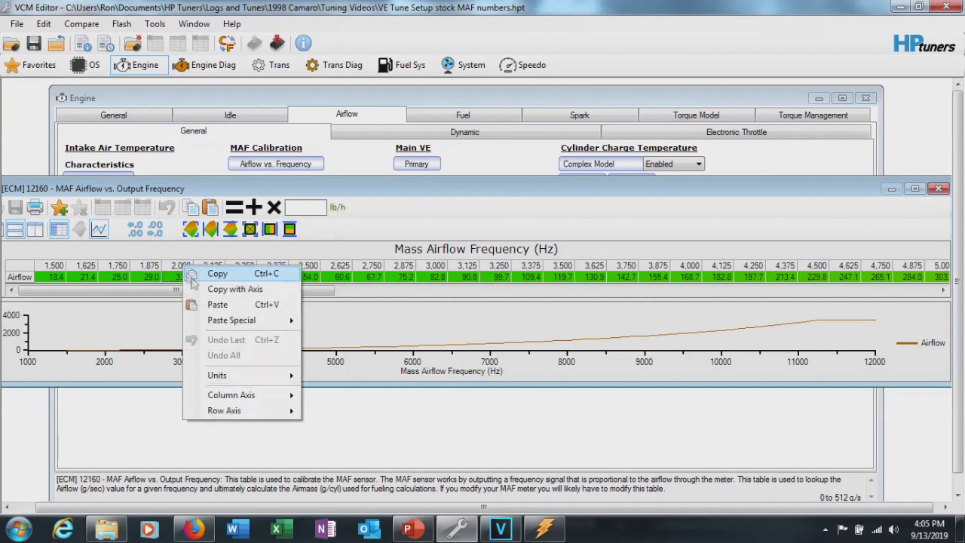
click(227, 304)
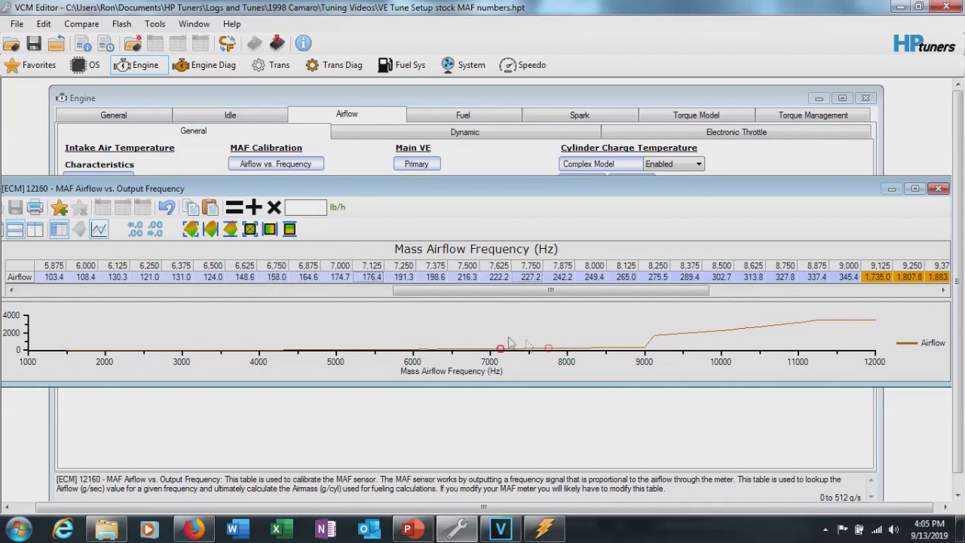
Undo that paste again and change the airflow units via kg/min to g/s
click(167, 207)
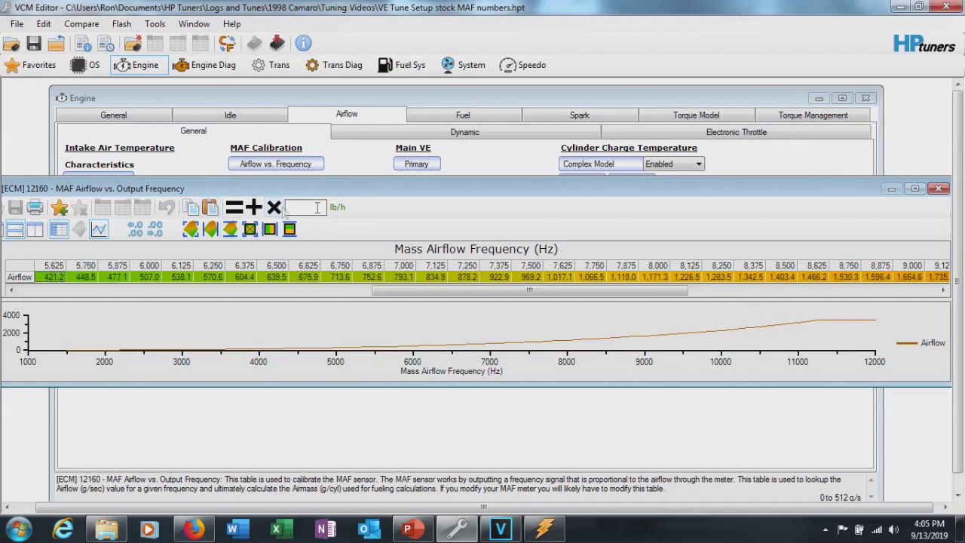
click(339, 210)
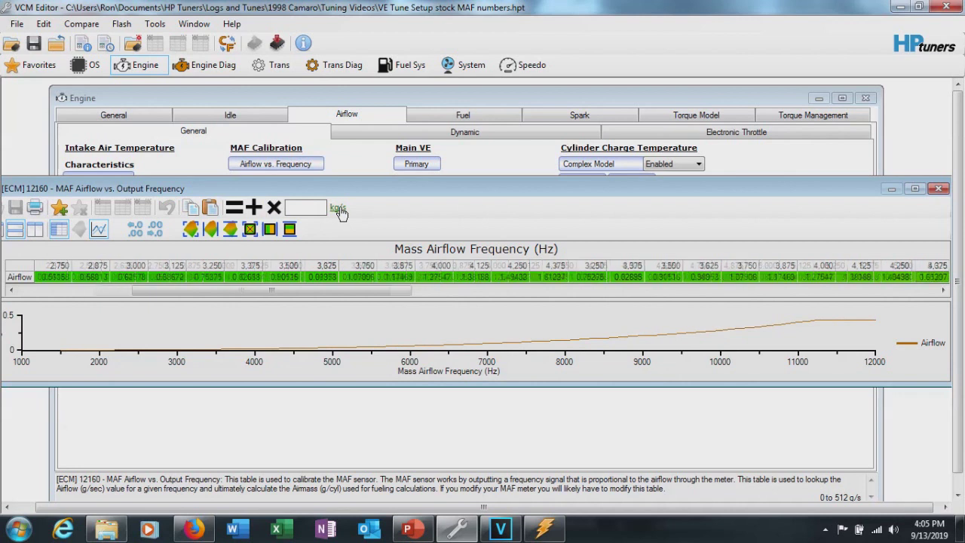
click(341, 211)
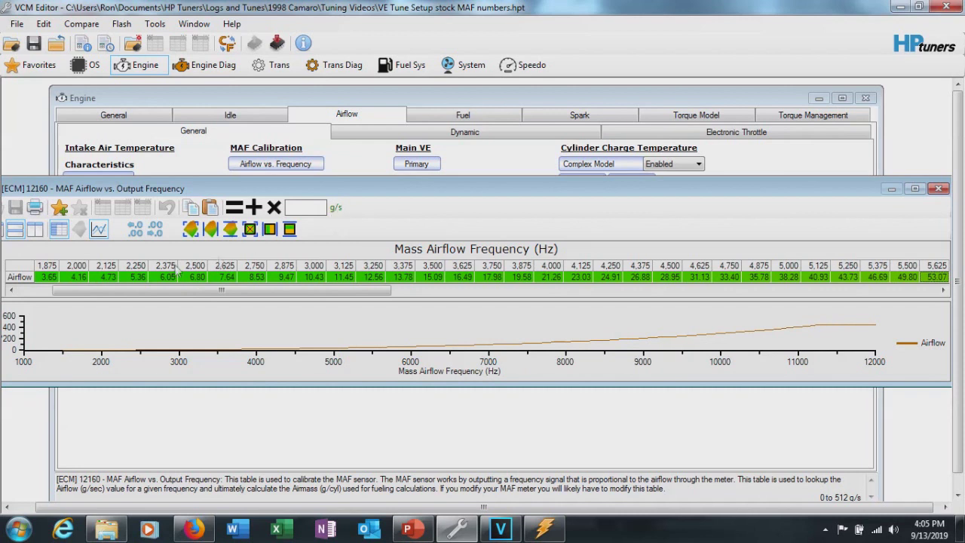
Paste the logged g/s airflow values into the Airflow row and check them out to 9,125 Hz
right_click(80, 275)
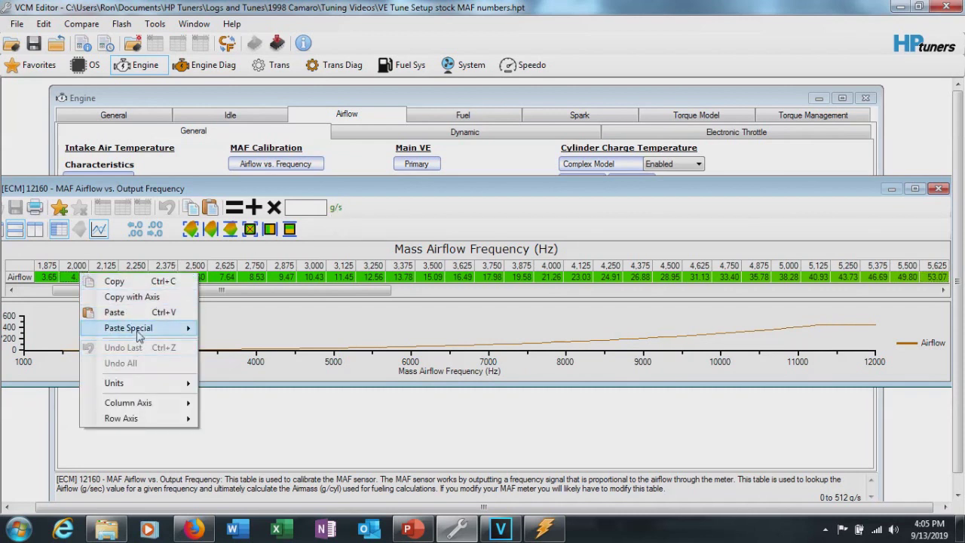
click(115, 312)
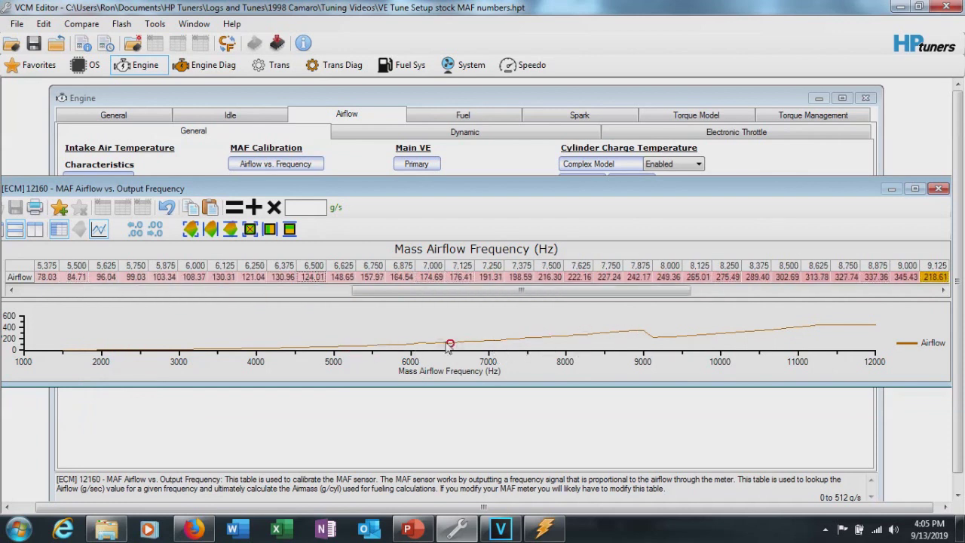
drag(520, 291, 692, 294)
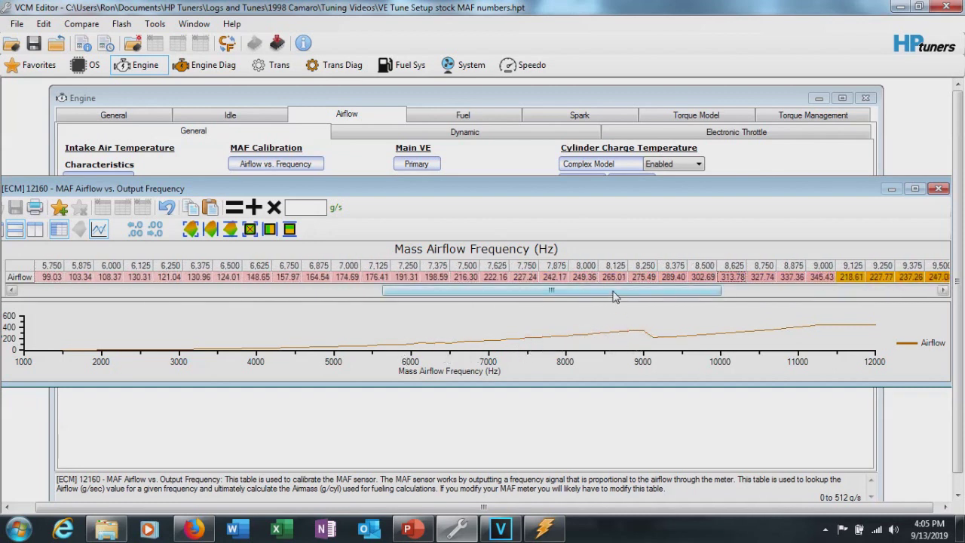
drag(617, 292, 768, 293)
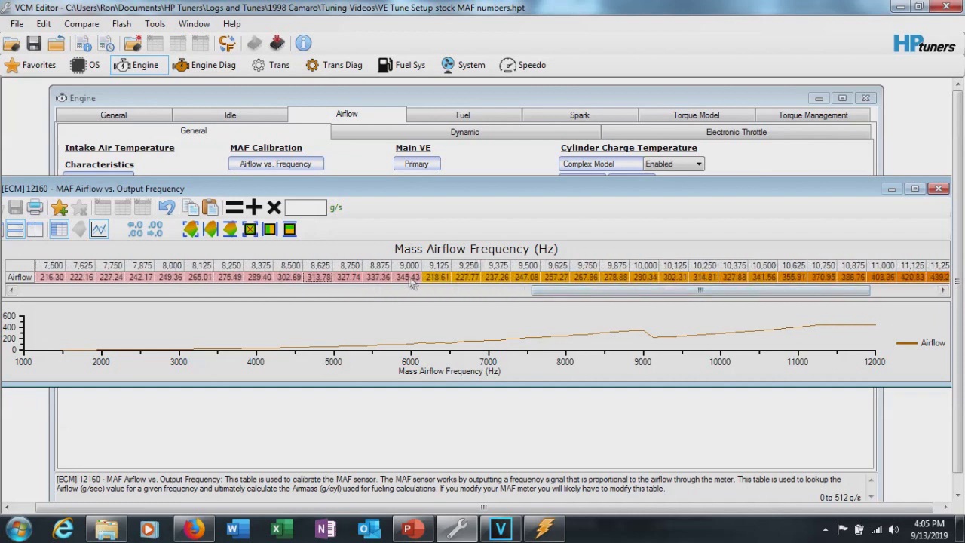
Interpolate the Airflow values from 9,125 Hz to 12,000 Hz
drag(591, 292, 658, 293)
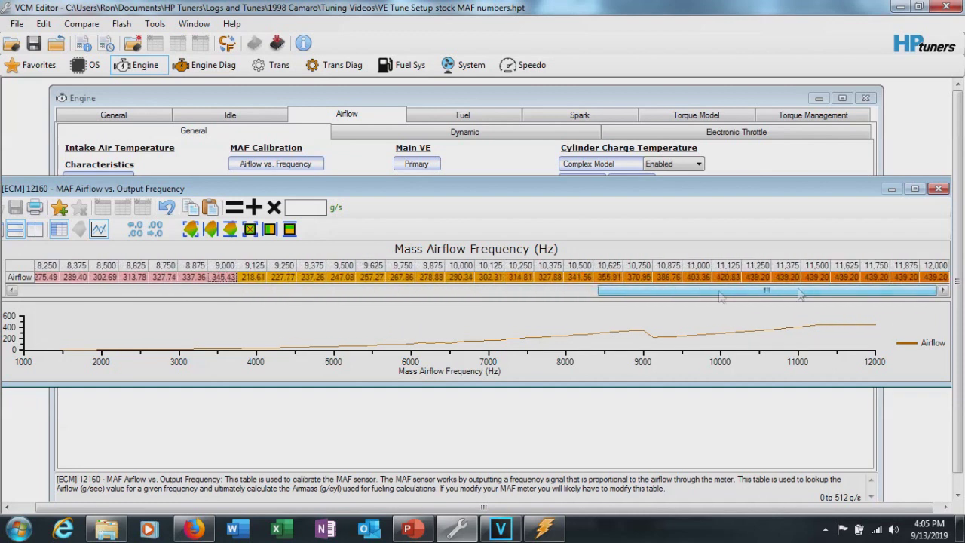
shift+click(943, 277)
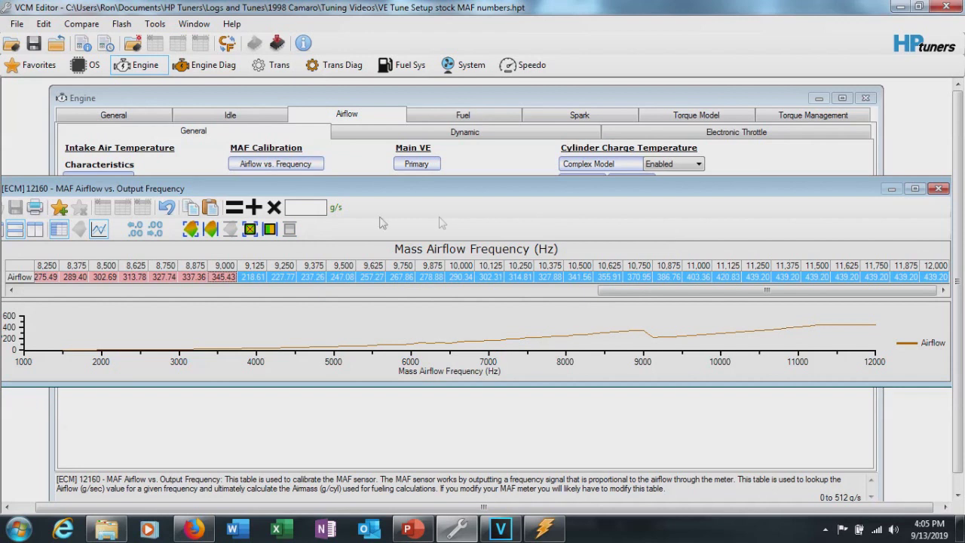
click(250, 230)
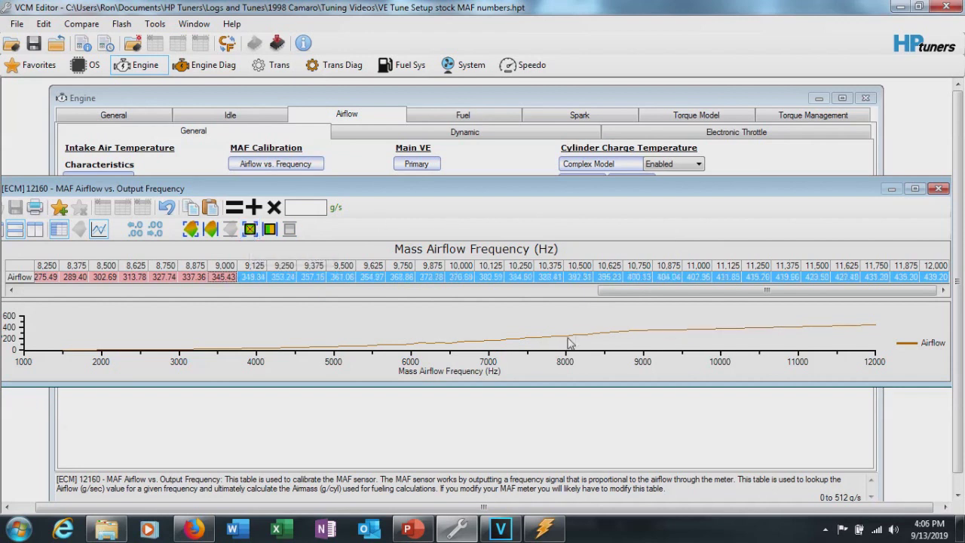
Multiply the Airflow values from 9,250 Hz to 12,000 Hz by 1.2
click(274, 278)
drag(282, 277, 934, 277)
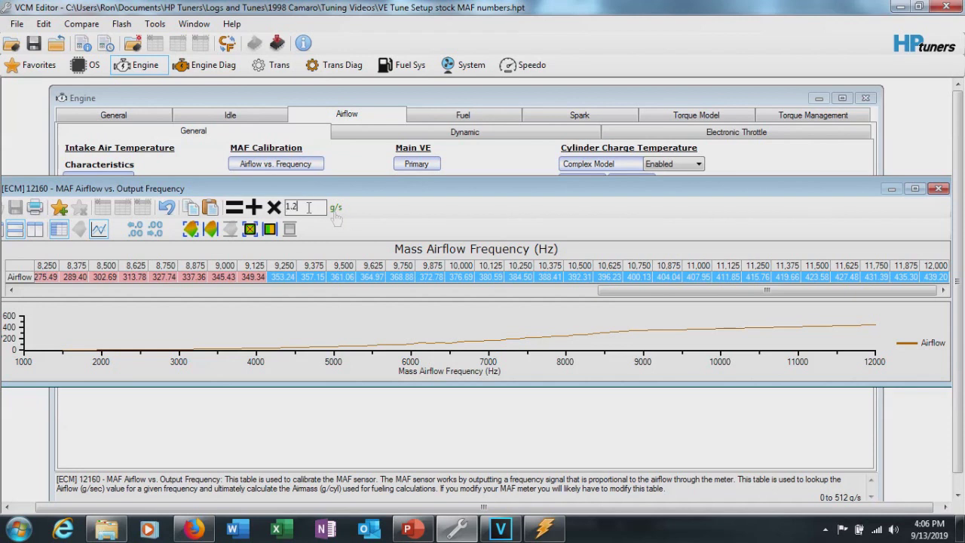
click(274, 208)
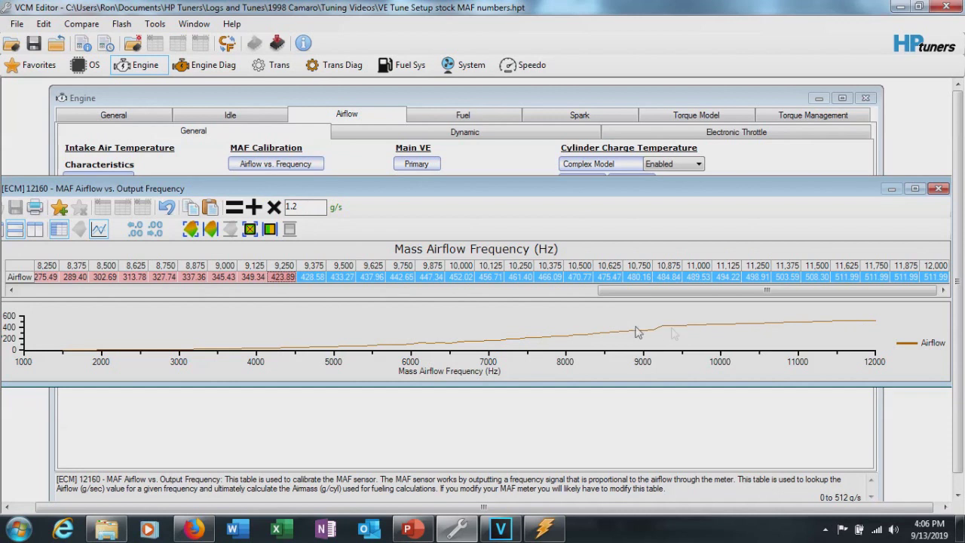
Re-interpolate 9,125–9,375 Hz, then 9,125–12,000 Hz, so airflow climbs smoothly from 373.15 to 511.99 g/s
click(254, 278)
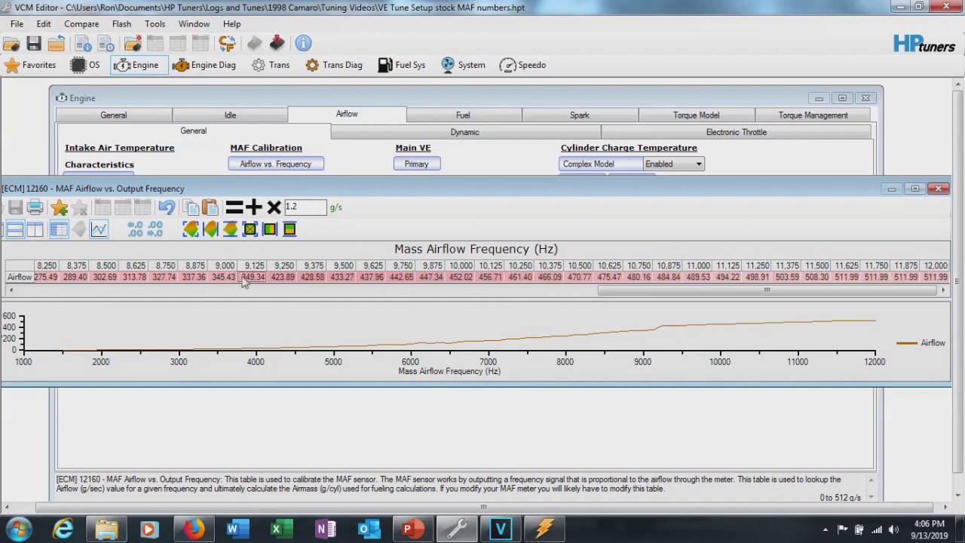
drag(243, 279, 314, 277)
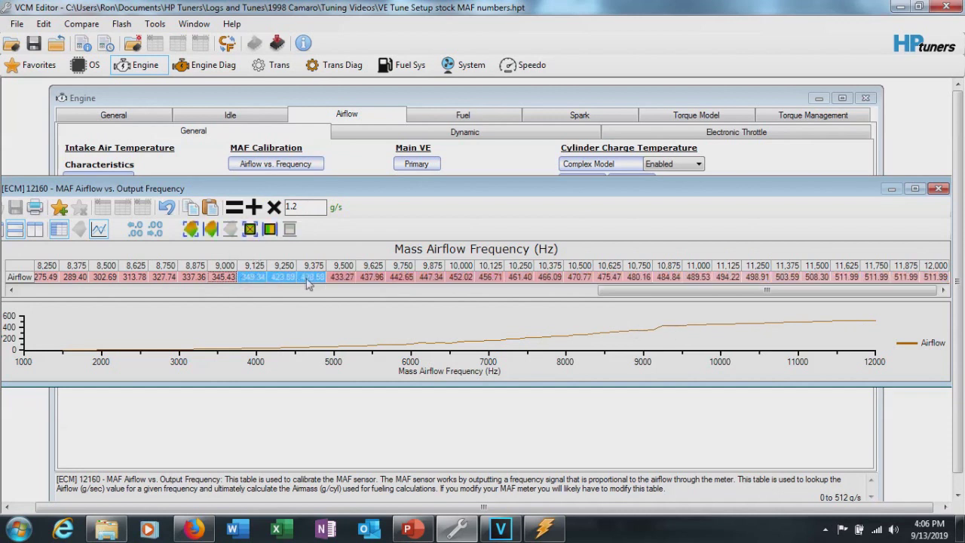
click(250, 230)
drag(251, 279, 963, 291)
click(250, 229)
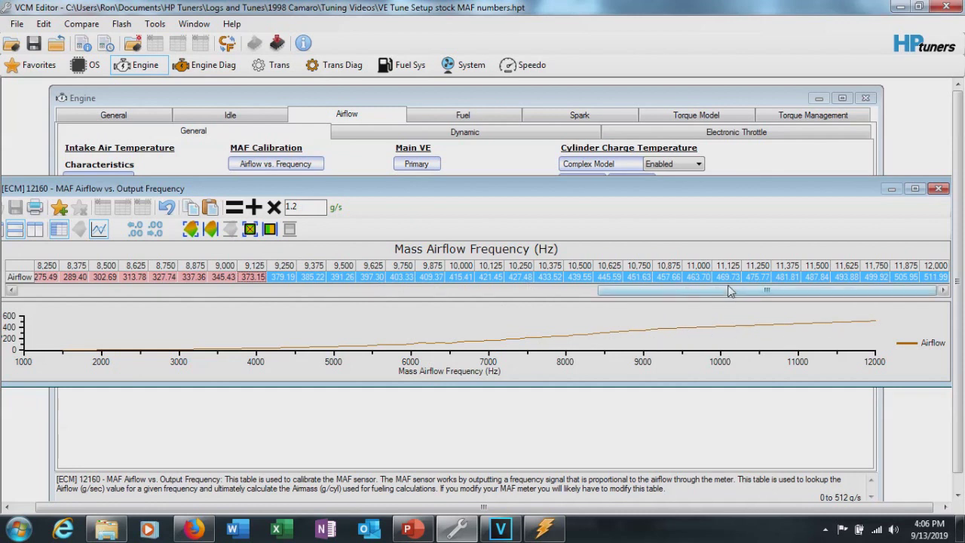
click(496, 275)
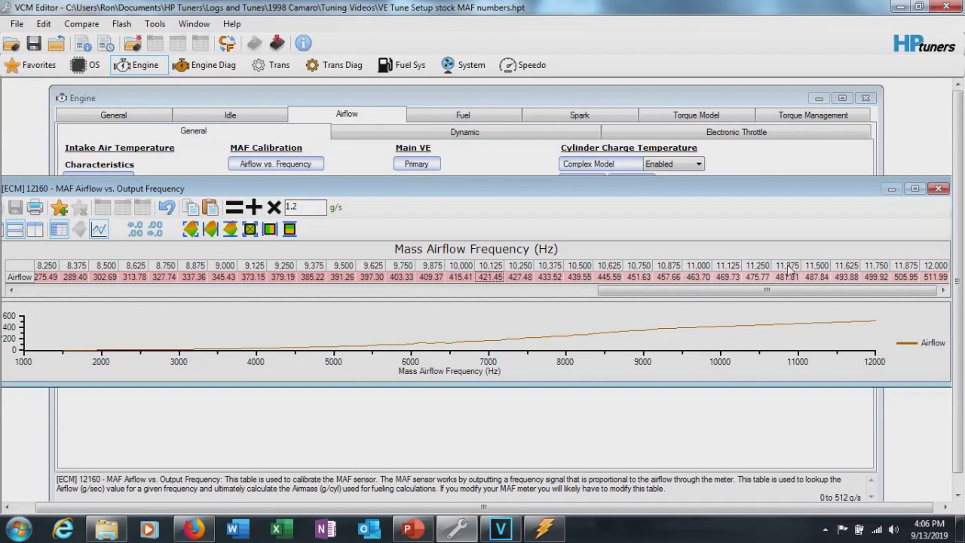
Smooth the 5,750–6,875 Hz Airflow cells so they climb steadily to 164.54 g/s
drag(833, 291, 785, 291)
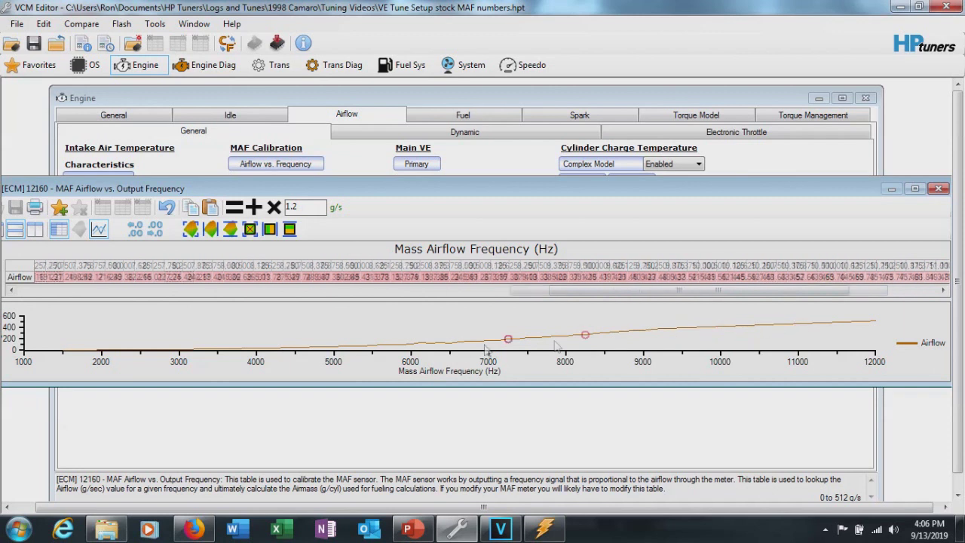
scroll(654, 340, left, 3)
drag(627, 291, 452, 341)
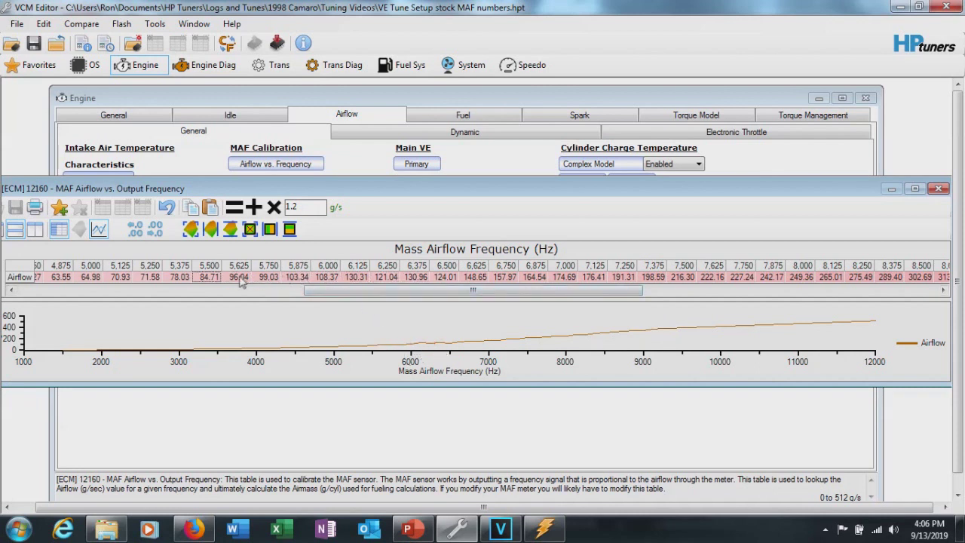
drag(238, 278, 529, 283)
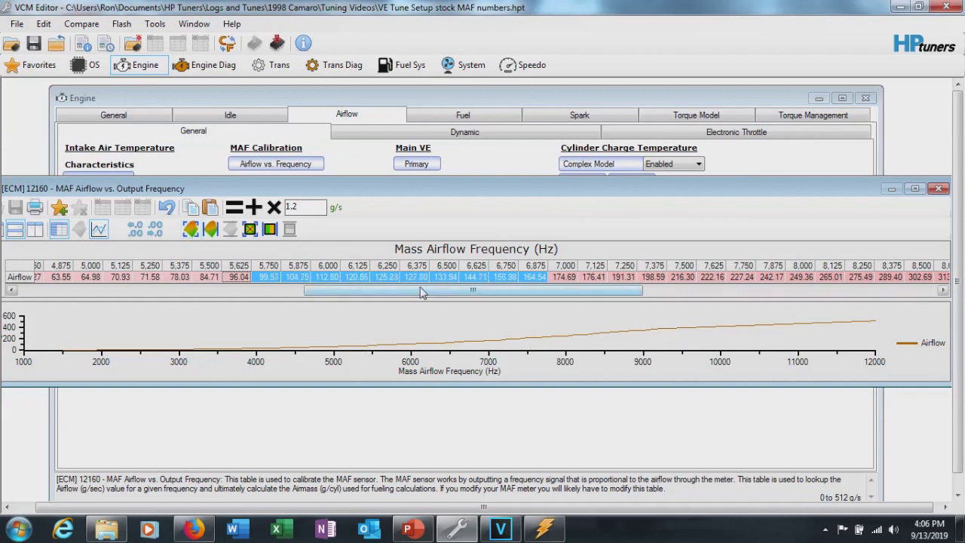
drag(425, 293, 391, 292)
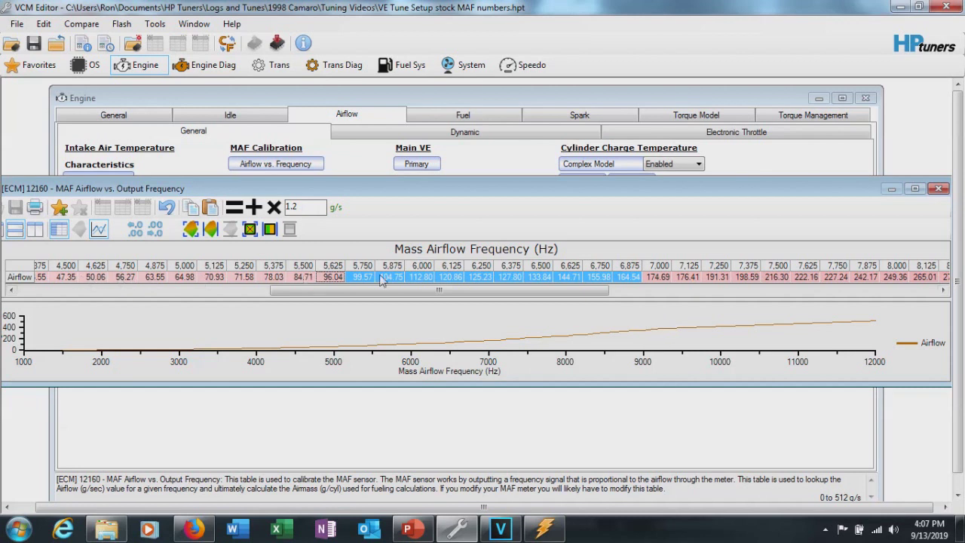
click(500, 280)
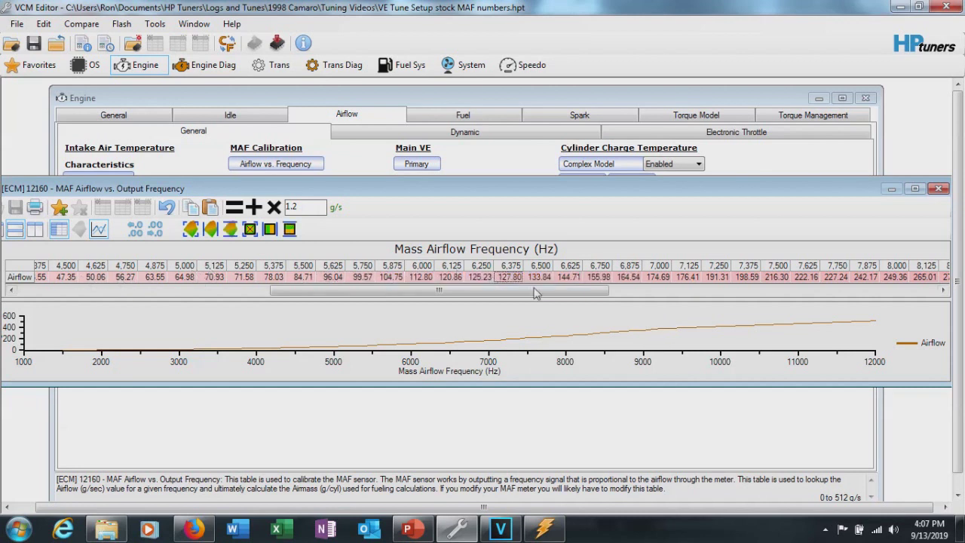
drag(535, 294, 641, 292)
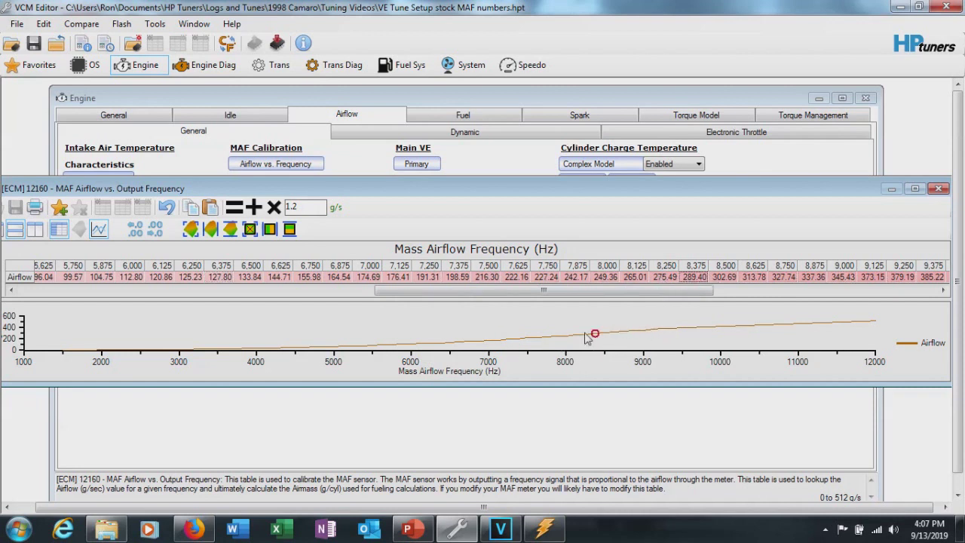
drag(470, 291, 404, 291)
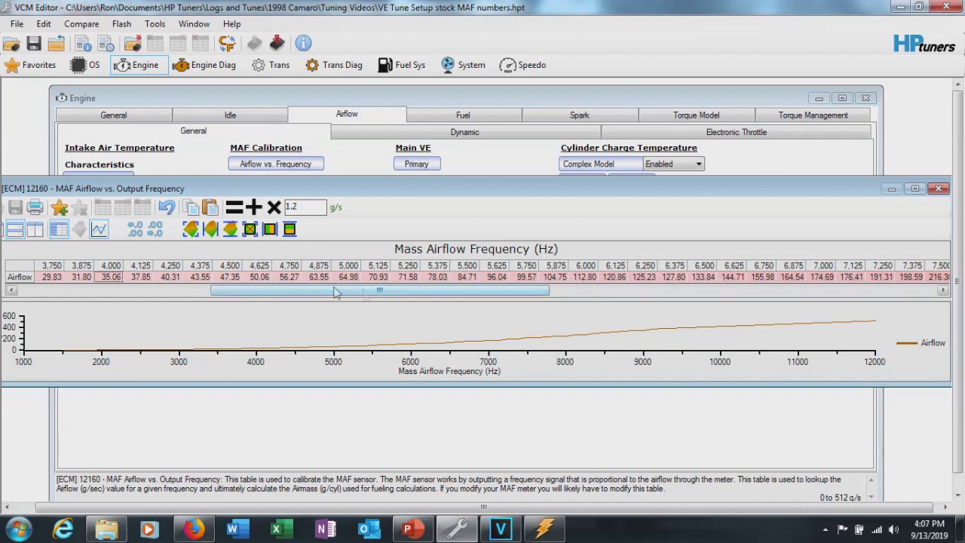
scroll(434, 294, up, 2)
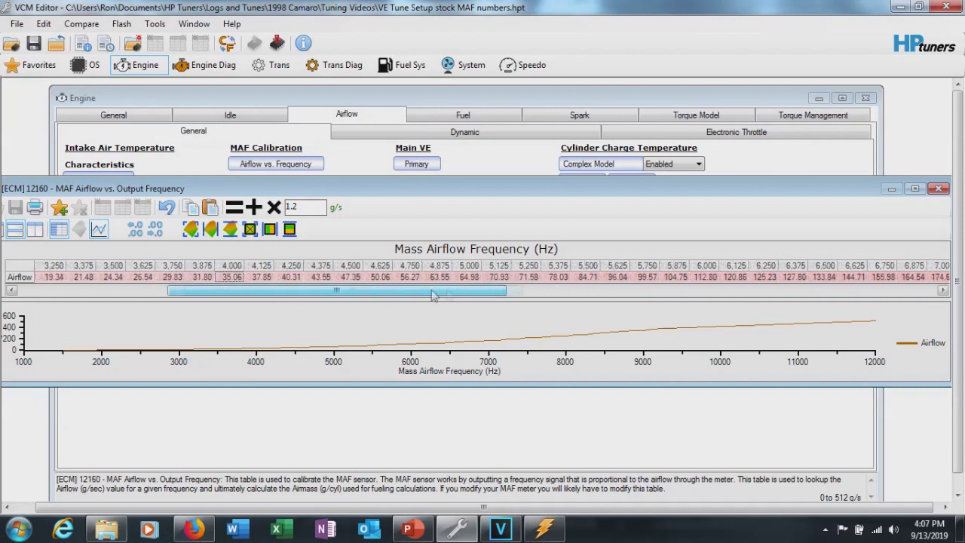
scroll(434, 294, up, 3)
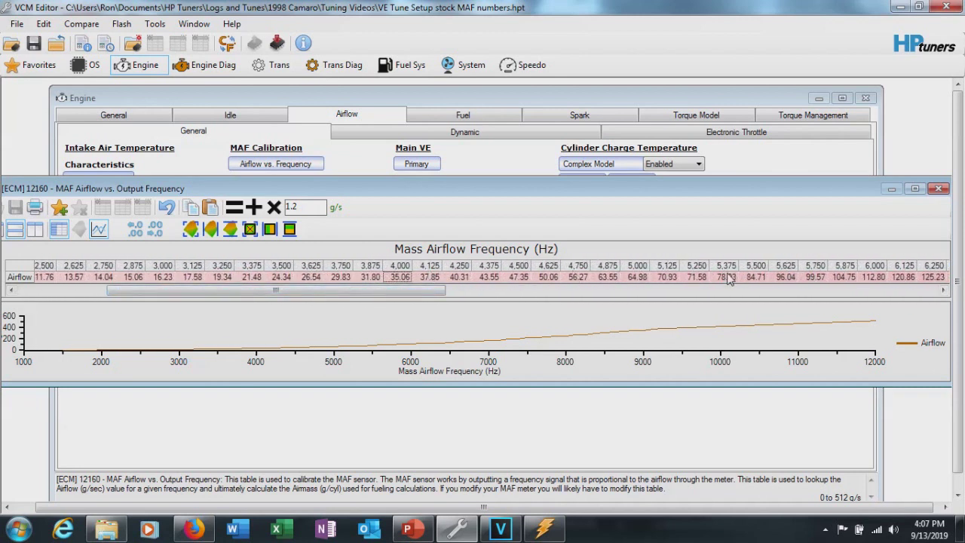